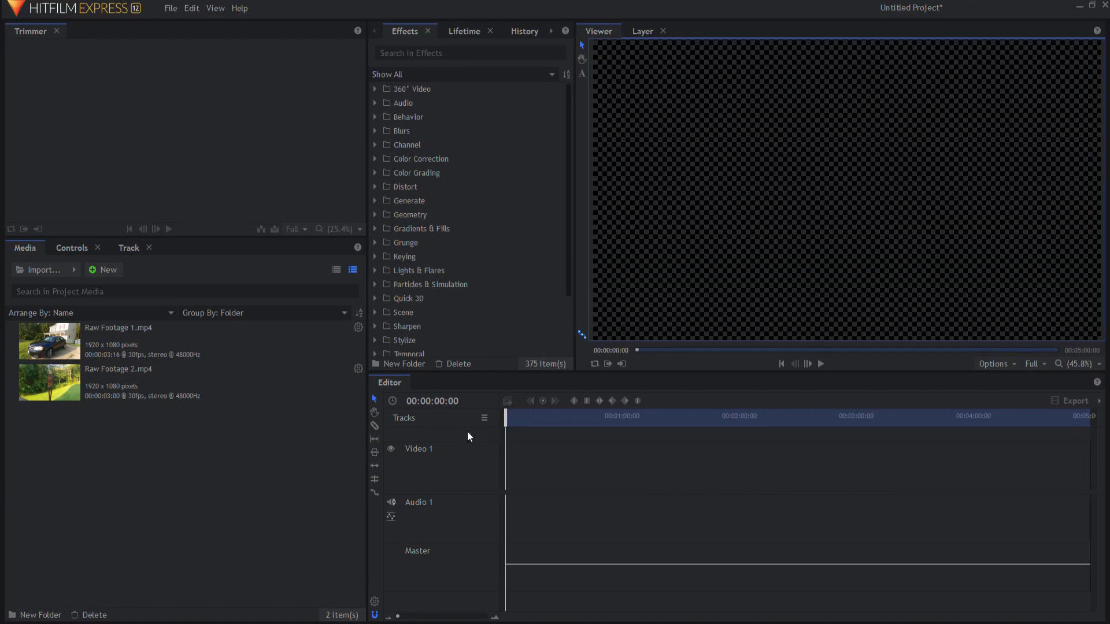
pyautogui.click(66, 344)
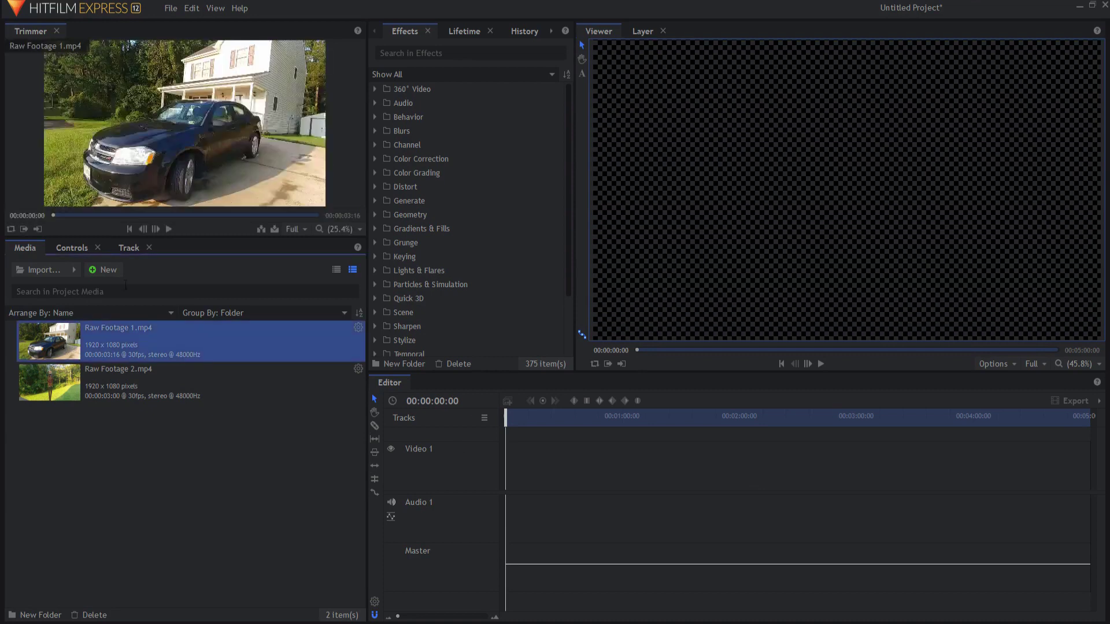
pyautogui.click(167, 228)
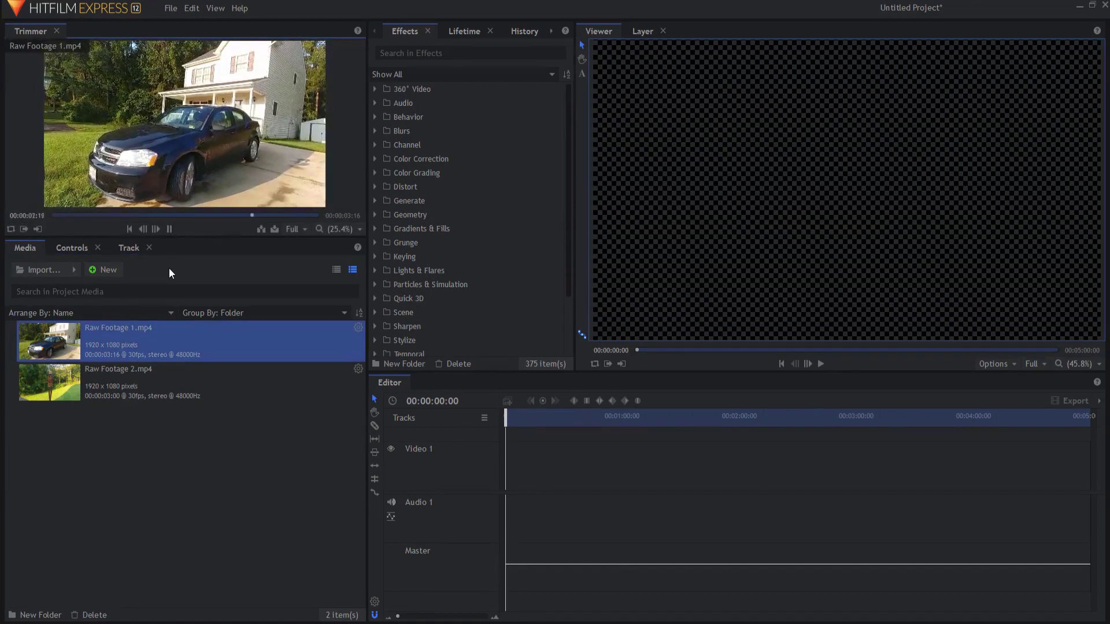
pyautogui.click(127, 380)
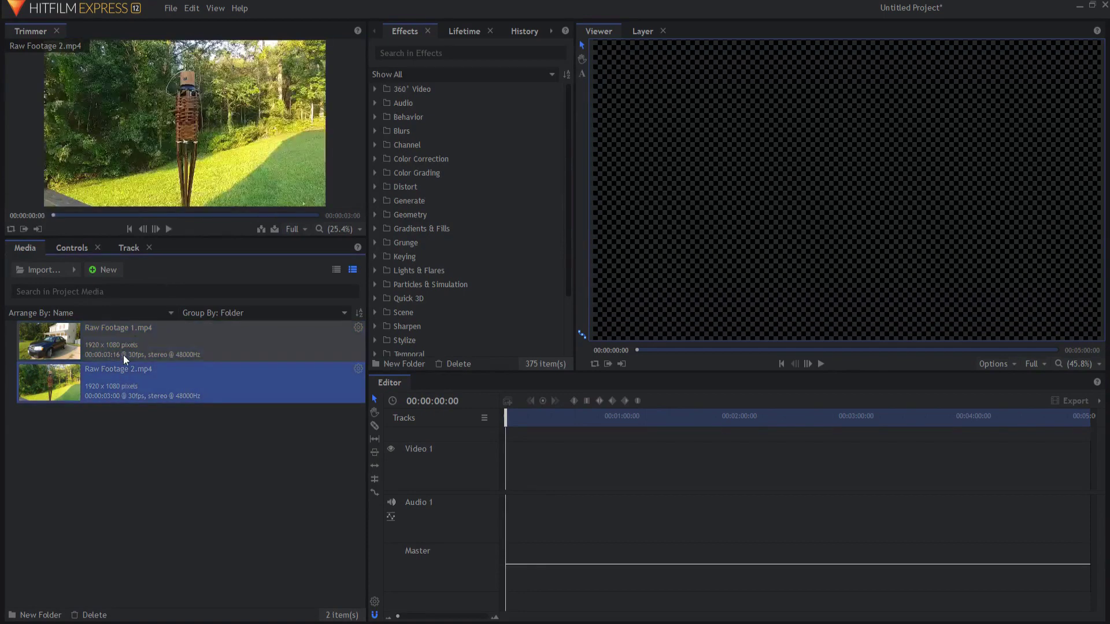
pyautogui.click(168, 228)
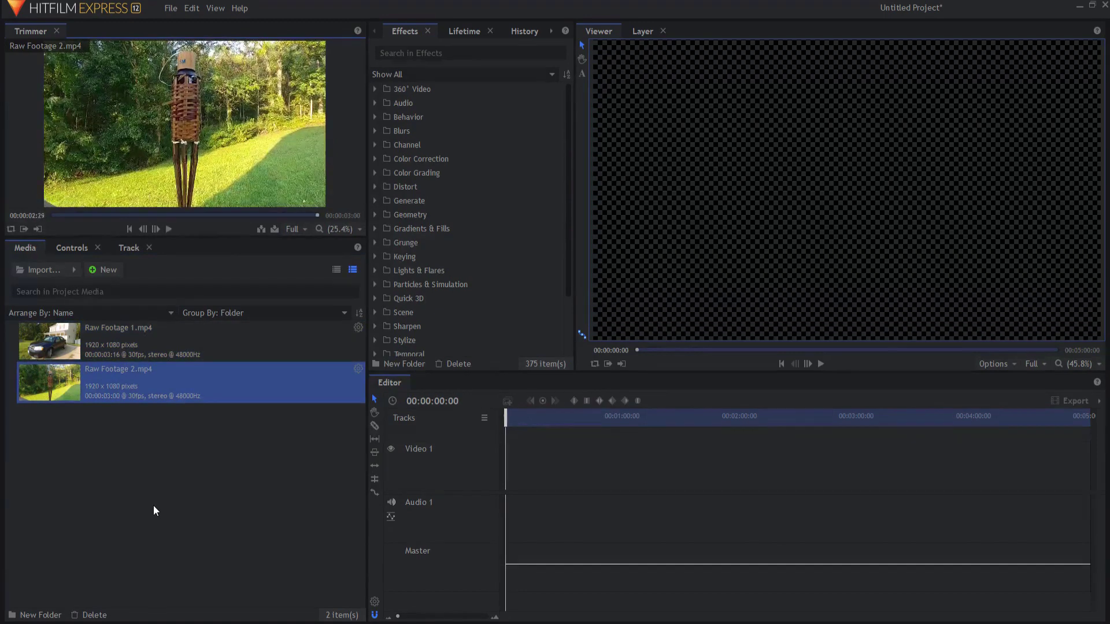
pyautogui.click(107, 341)
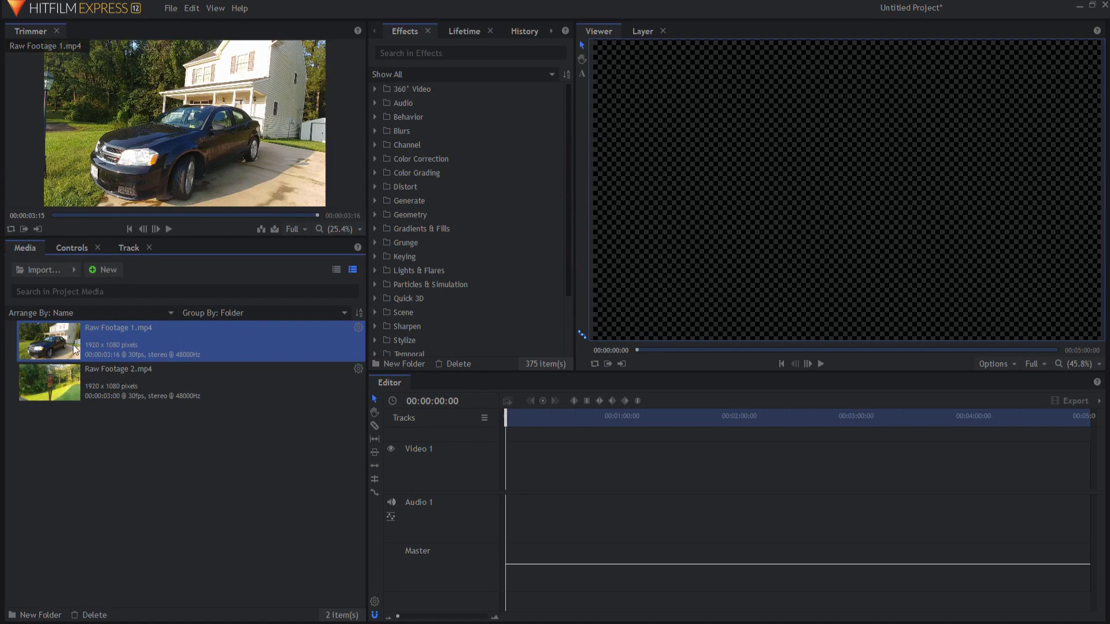
pyautogui.moveTo(74, 349); pyautogui.dragTo(505, 470)
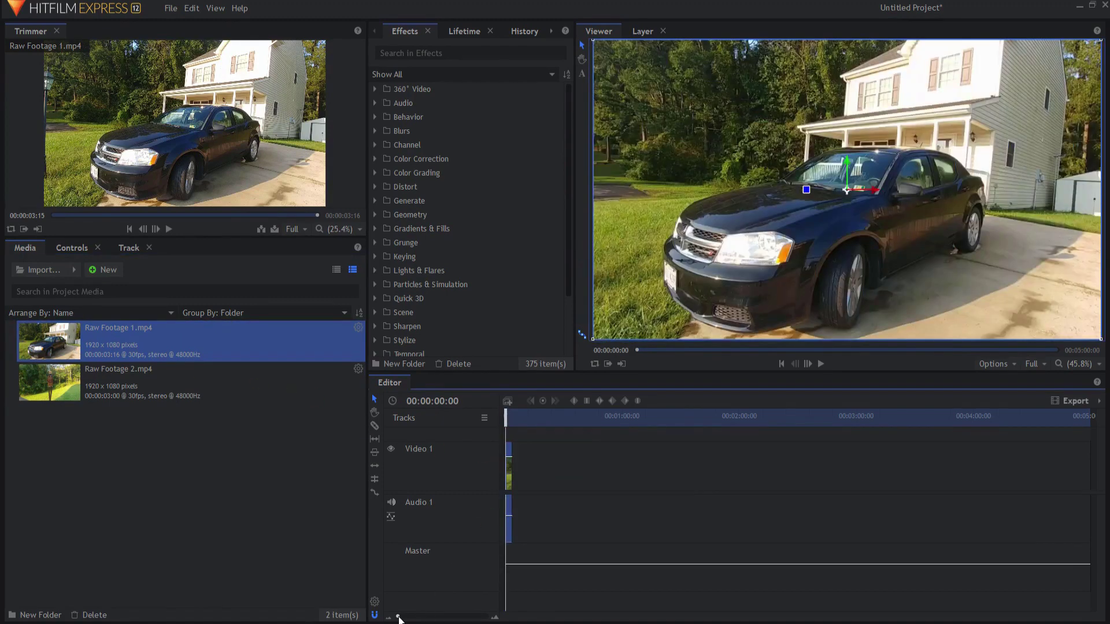
# - Widen the timeline and video tracks, then park the playhead on Raw Footage 1.mp4's last frame
pyautogui.moveTo(398, 616); pyautogui.dragTo(416, 620)
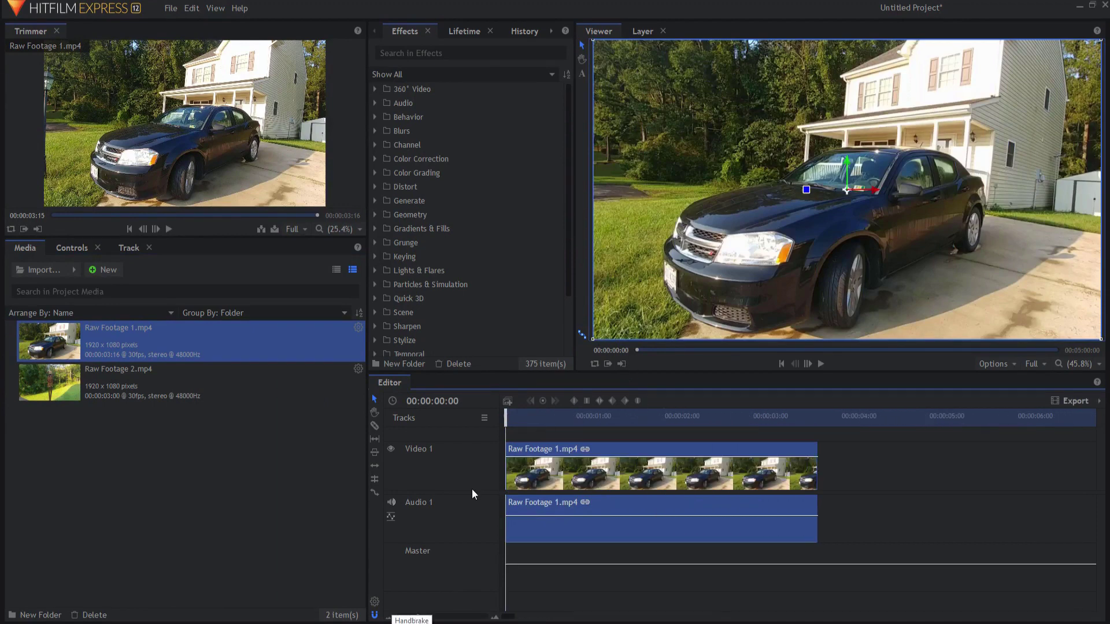
pyautogui.moveTo(472, 493); pyautogui.dragTo(472, 537)
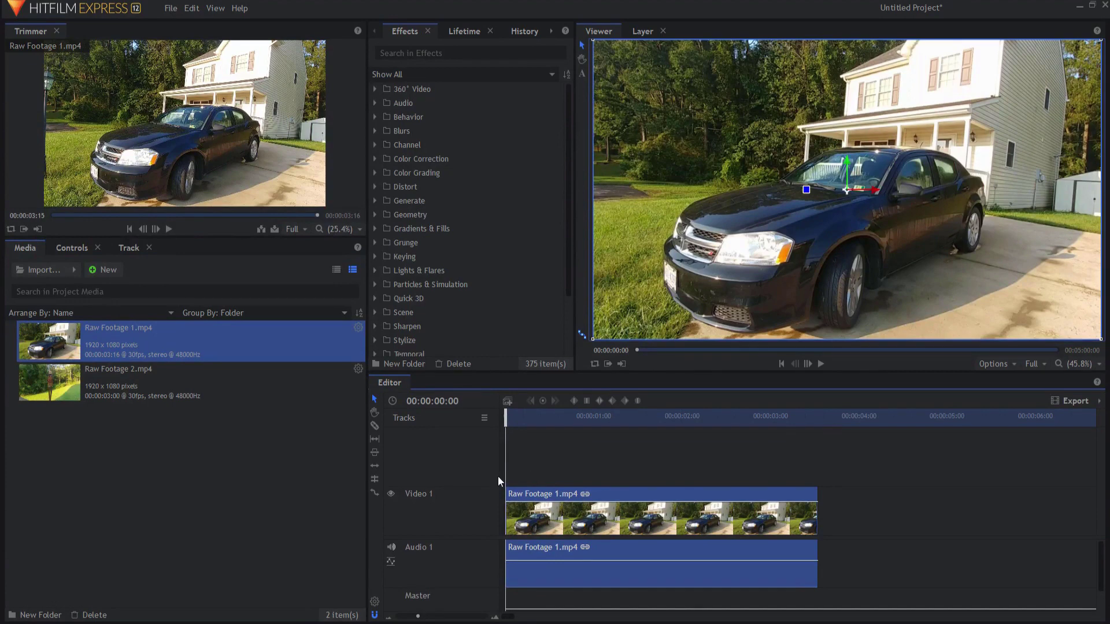
pyautogui.press('End')
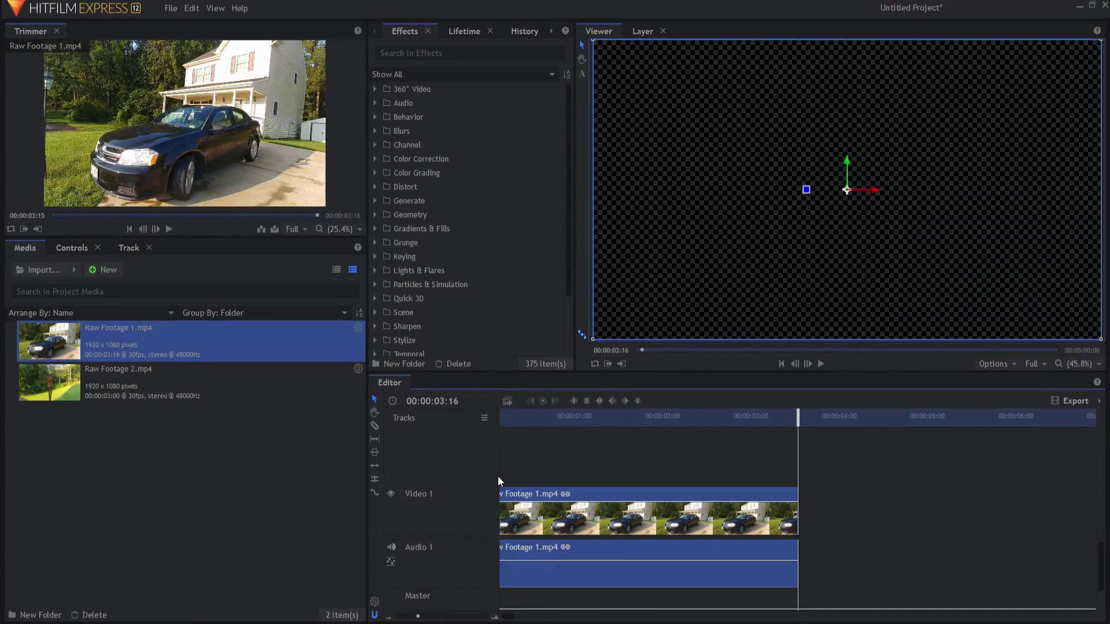
pyautogui.press('Left')
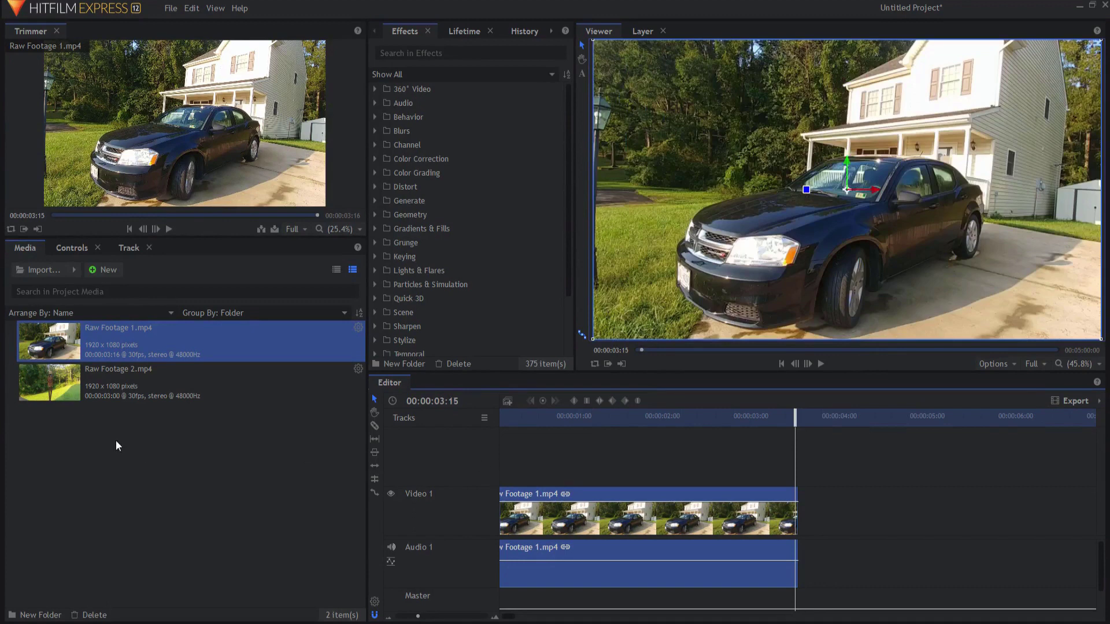
# - Add a second Raw Footage 1.mp4 on Video 2 at 03:15 and set its Opacity to 50%
pyautogui.moveTo(61, 332); pyautogui.dragTo(796, 446)
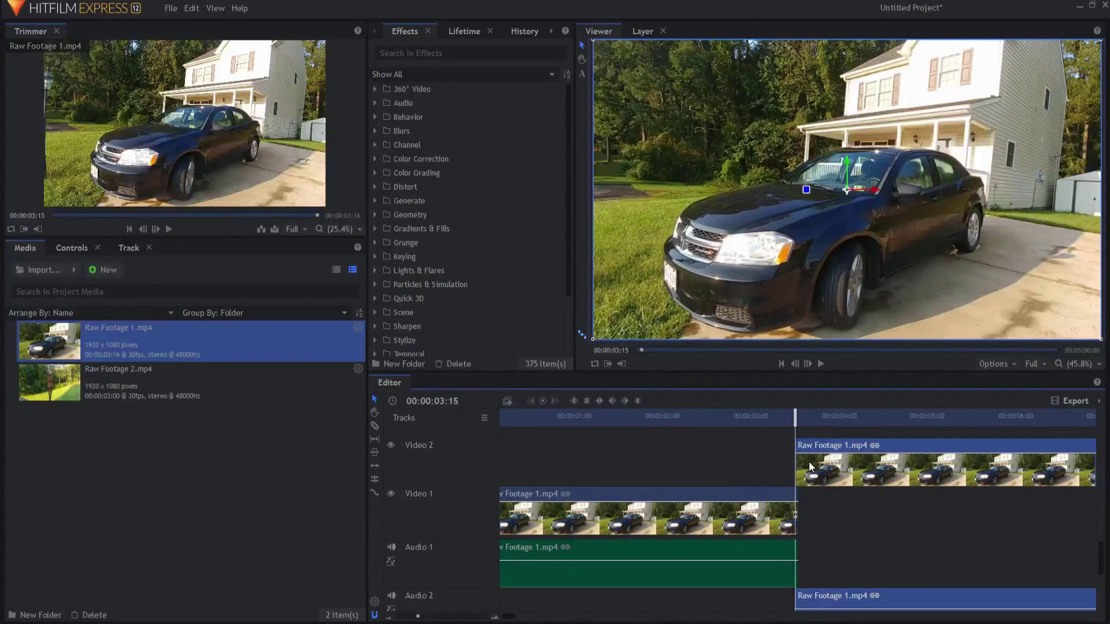
pyautogui.click(73, 246)
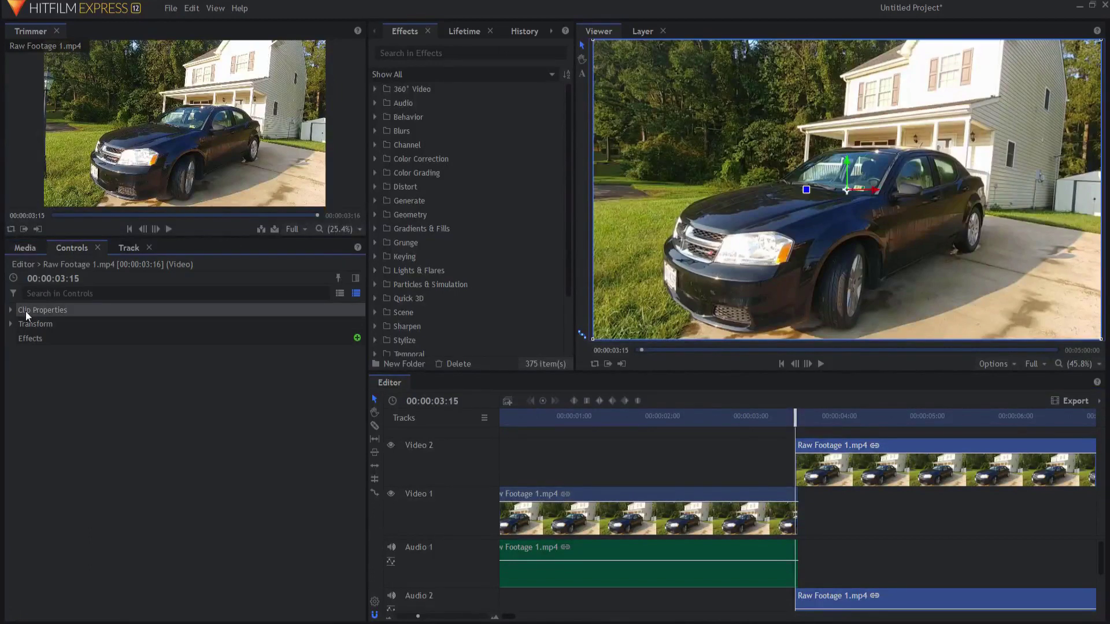
pyautogui.click(11, 324)
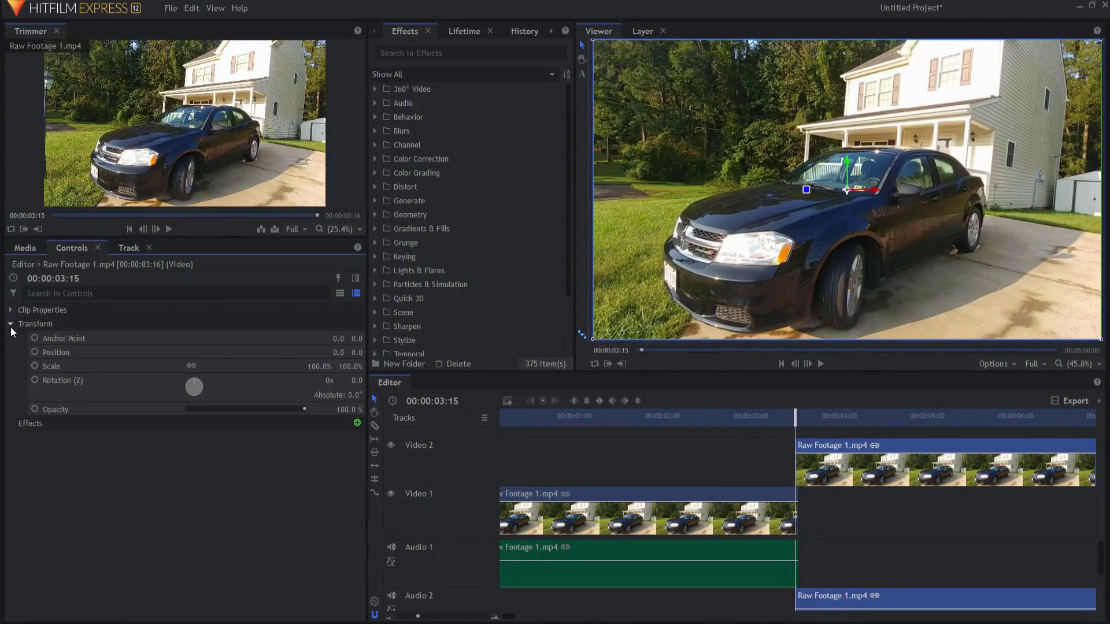
pyautogui.click(349, 409)
pyautogui.write('50')
pyautogui.press('Return')
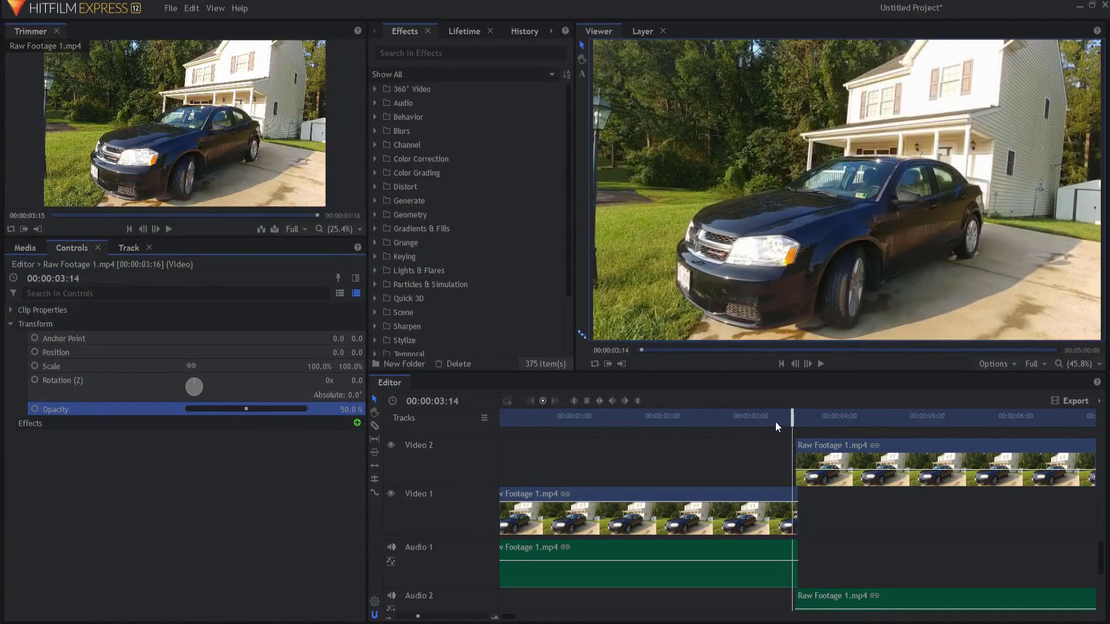
pyautogui.click(780, 364)
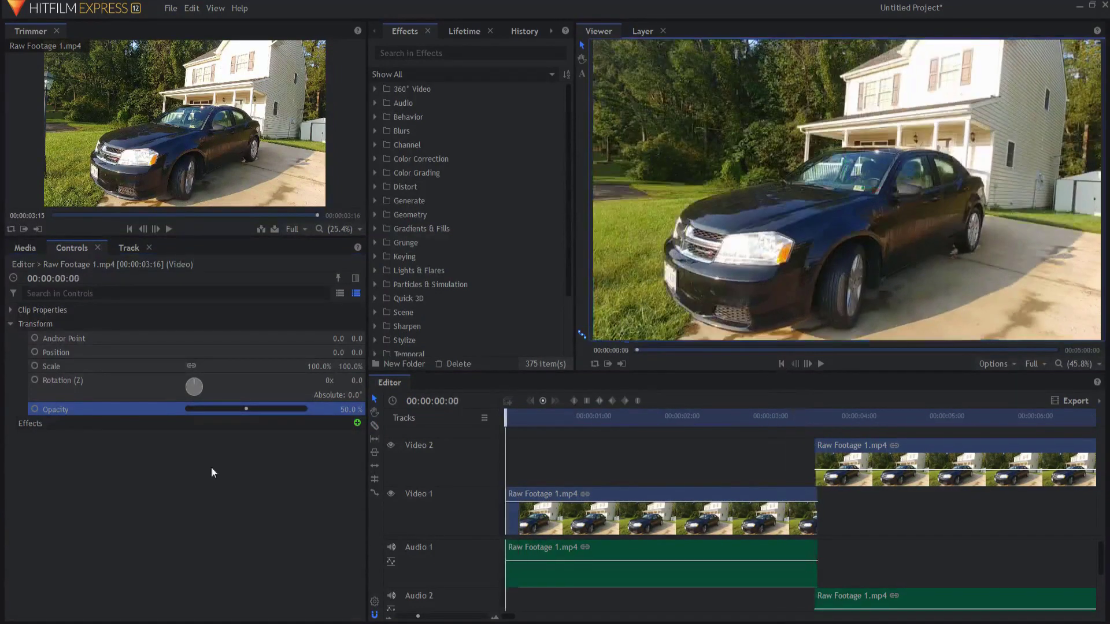
# - Enable Position and Scale keyframes on the Video 1 car clip at 0:00
pyautogui.click(610, 494)
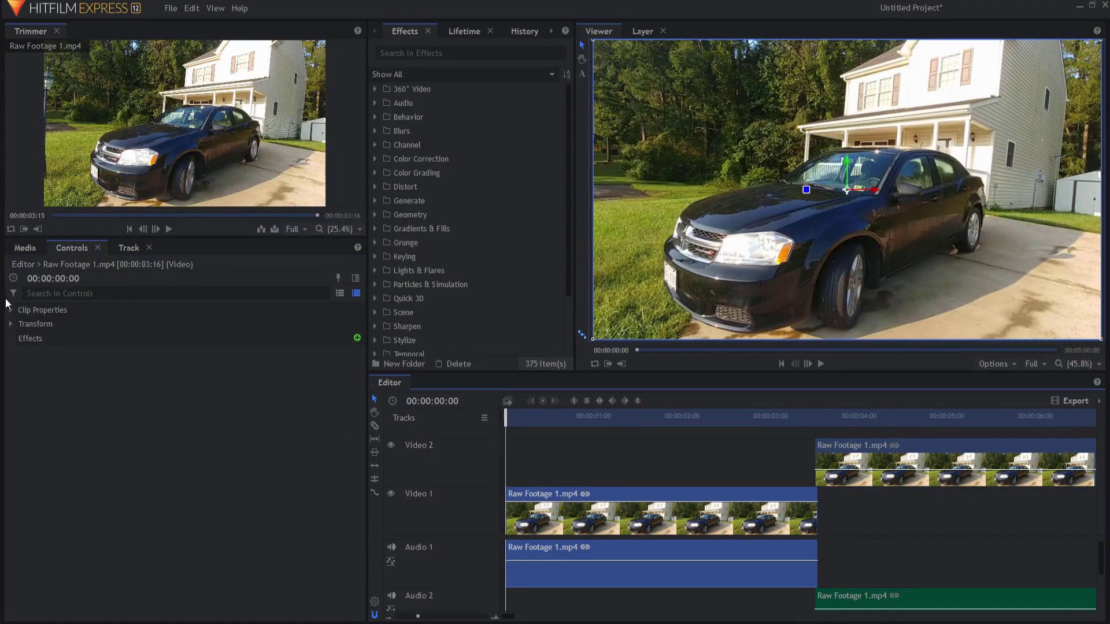
pyautogui.click(10, 323)
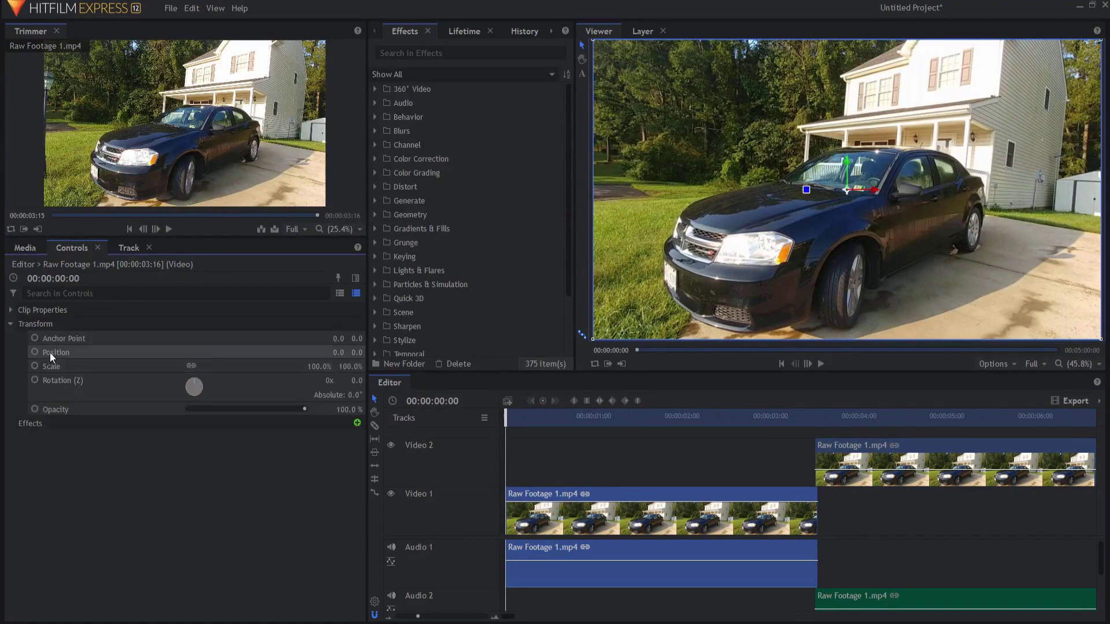
pyautogui.click(34, 352)
pyautogui.click(32, 365)
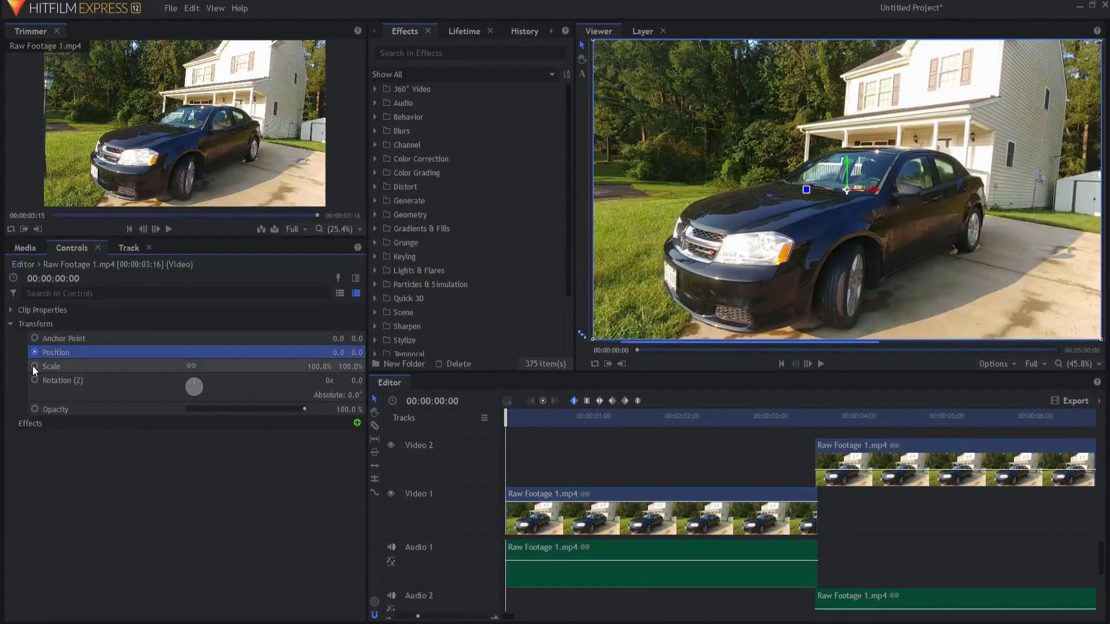
pyautogui.click(34, 366)
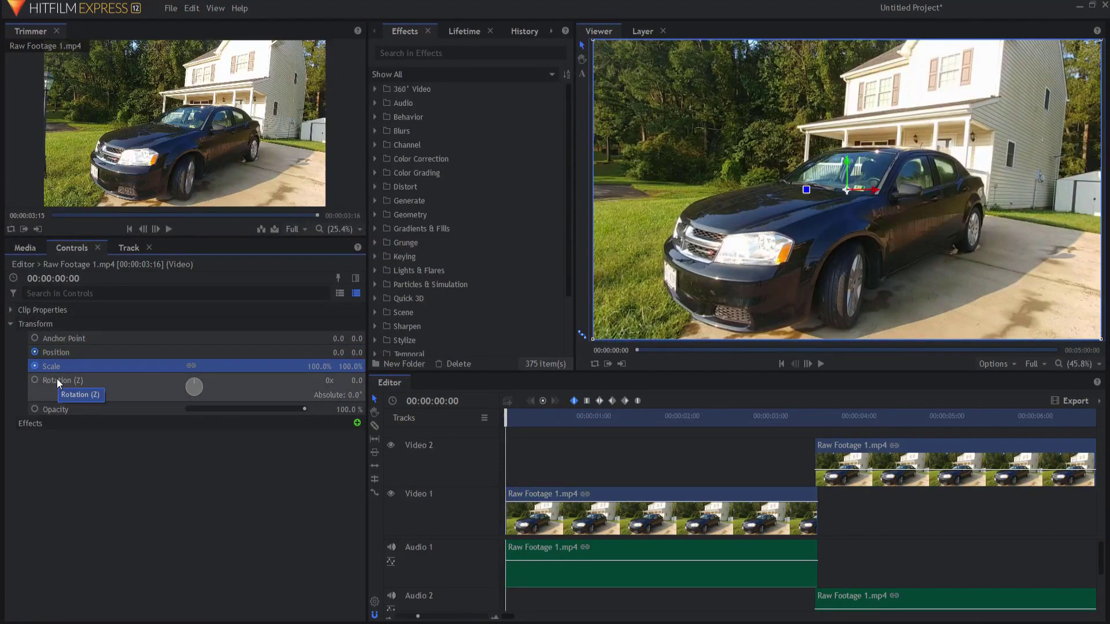
# - At the clip's last frame, set Scale to 114% and raise Y to 41.5
pyautogui.press('Down')
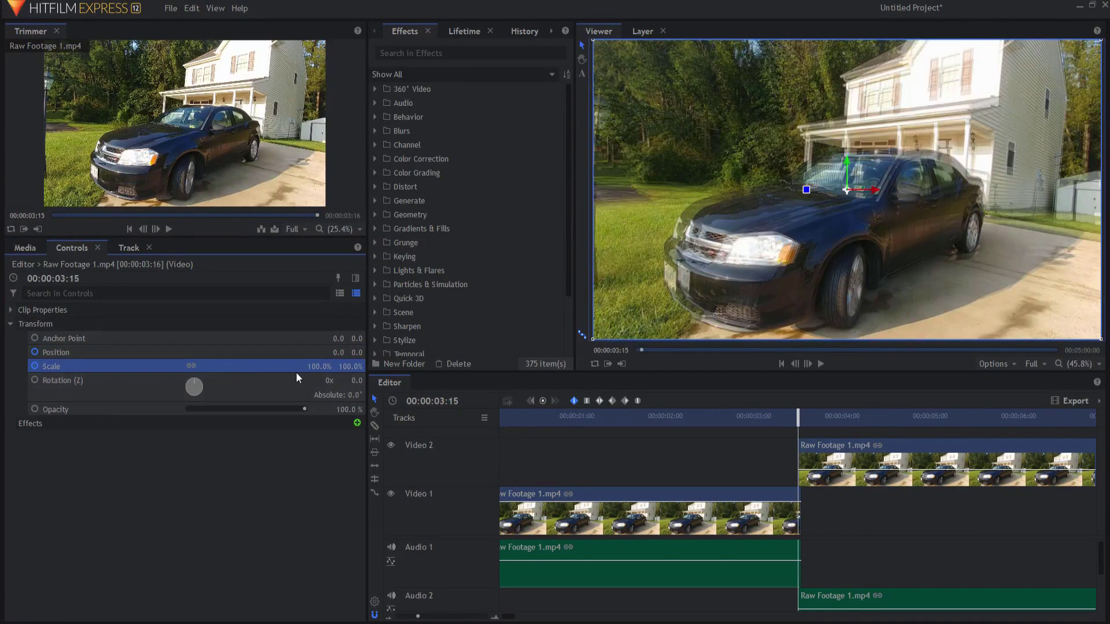
pyautogui.moveTo(312, 368); pyautogui.dragTo(320, 368)
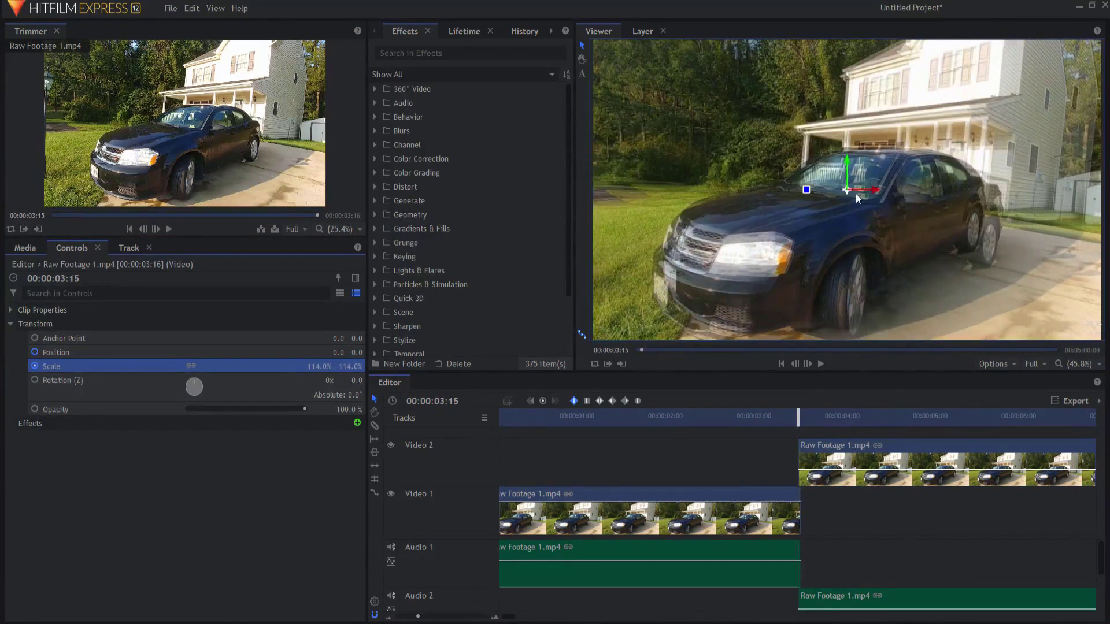
pyautogui.moveTo(846, 158); pyautogui.dragTo(846, 149)
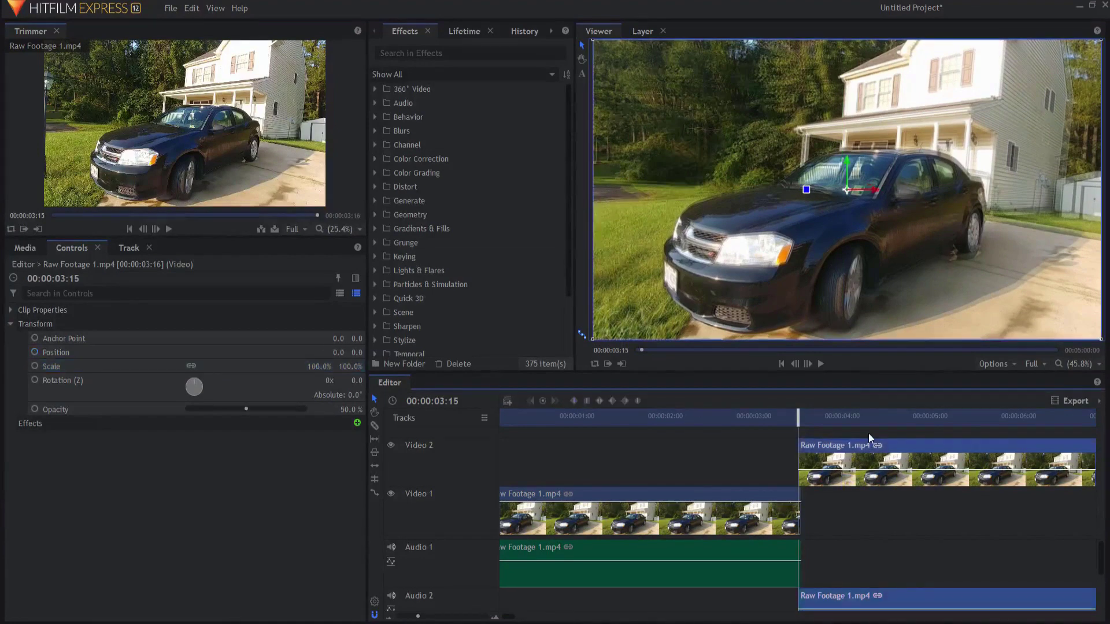
# - Delete the 50% reference copy from Video 2 and play the car zoom from the start
pyautogui.press('Delete')
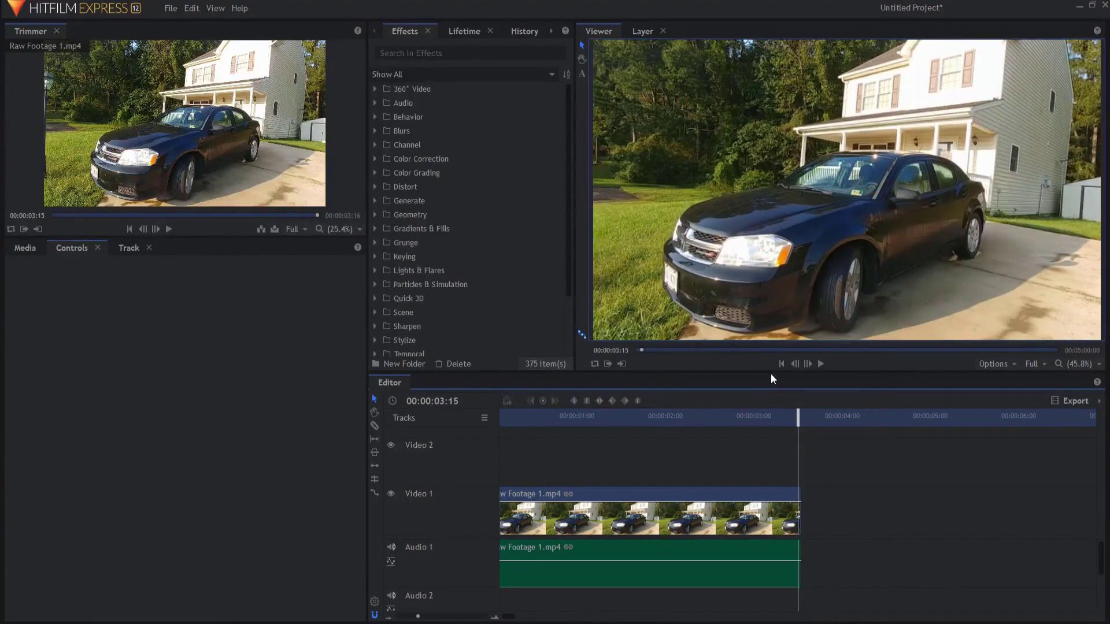
pyautogui.click(781, 363)
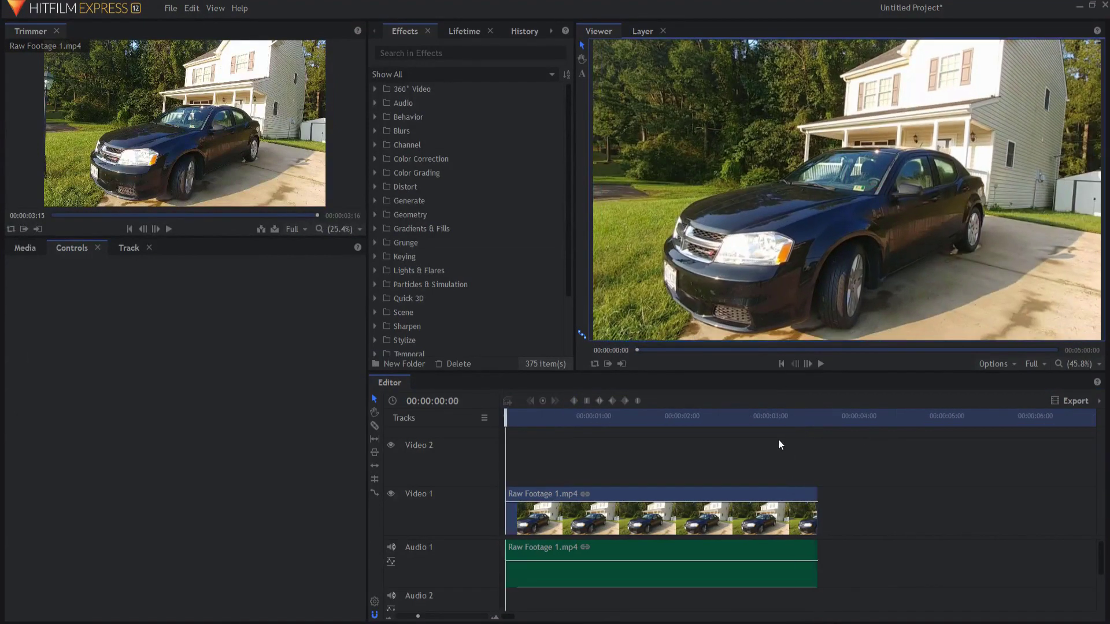
pyautogui.click(819, 364)
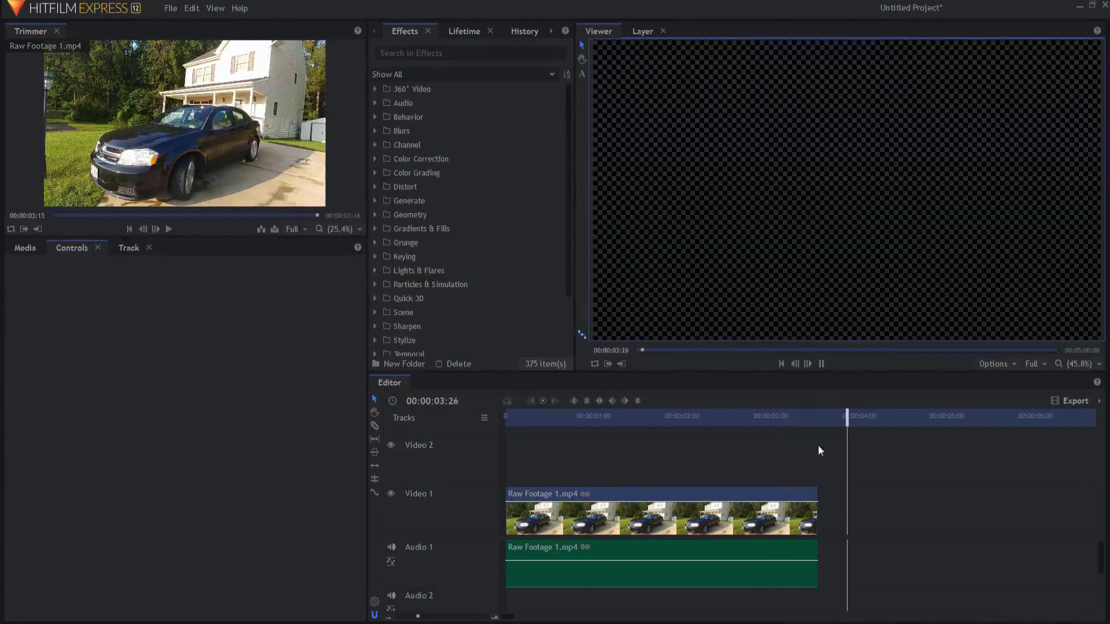
pyautogui.click(781, 363)
pyautogui.click(819, 364)
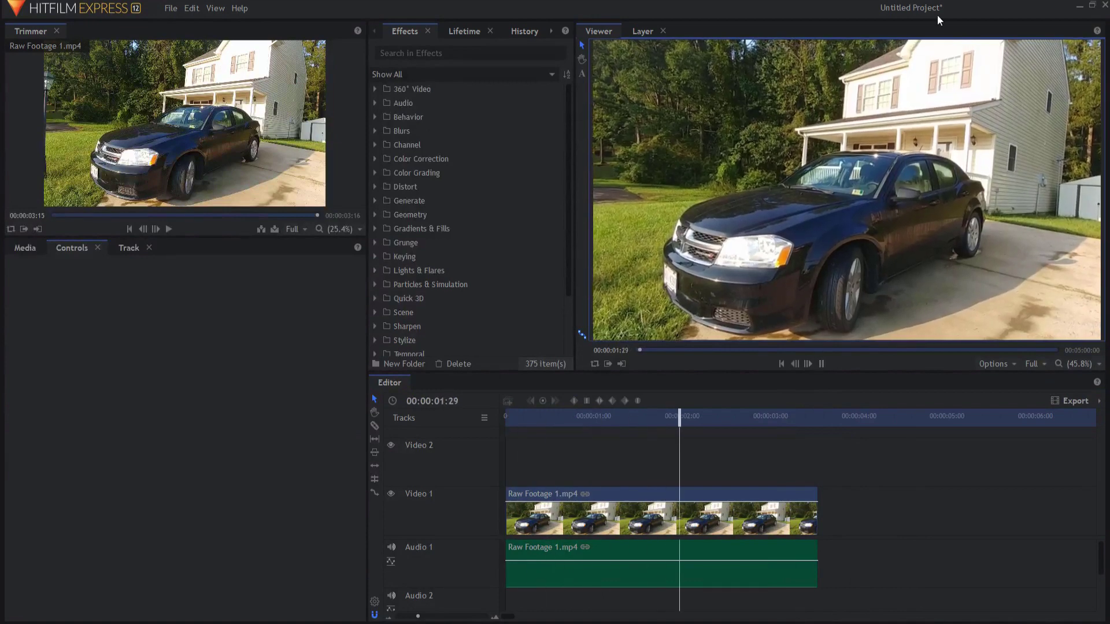
# - Place Raw Footage 2.mp4 on Video 1 right after the car clip and preview it from the cut
pyautogui.click(820, 363)
pyautogui.click(23, 248)
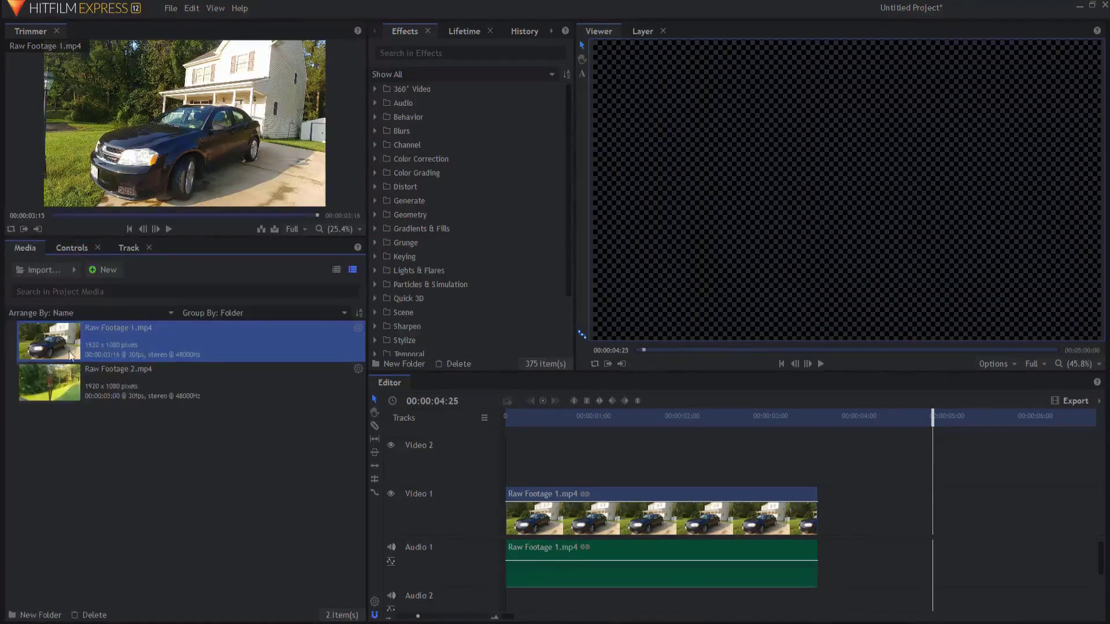
pyautogui.click(63, 386)
pyautogui.moveTo(505, 413); pyautogui.dragTo(821, 509)
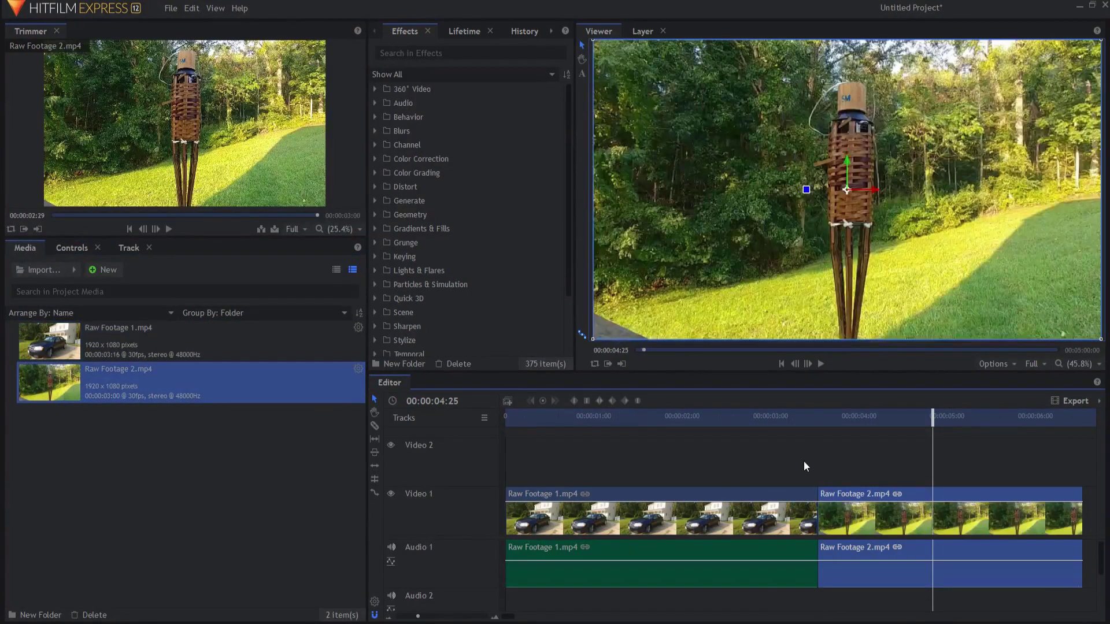
pyautogui.press('Up')
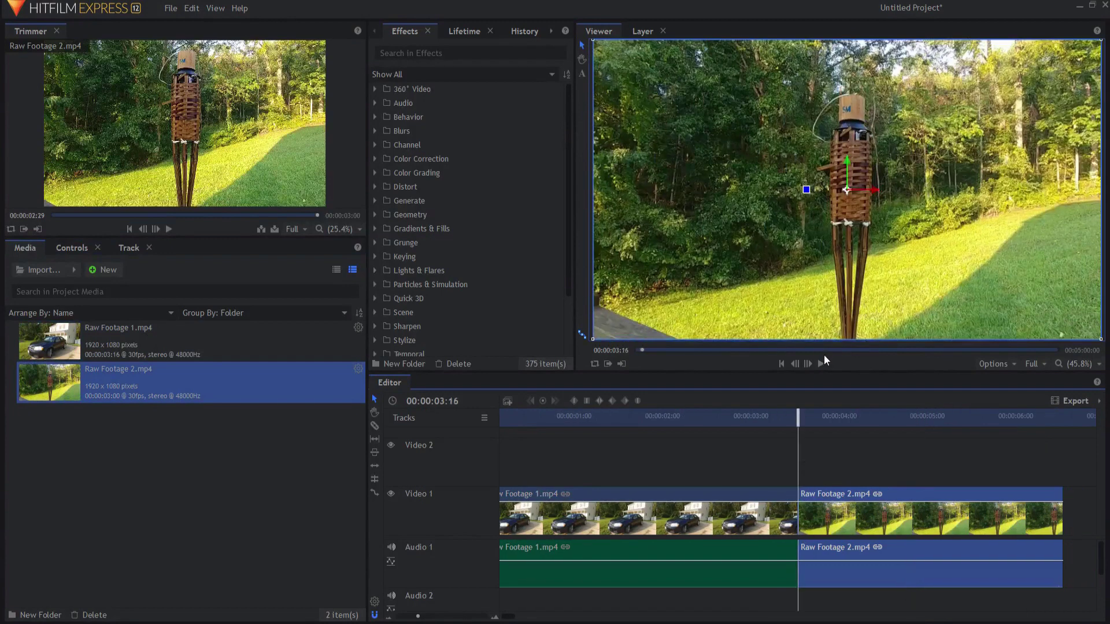
pyautogui.click(821, 363)
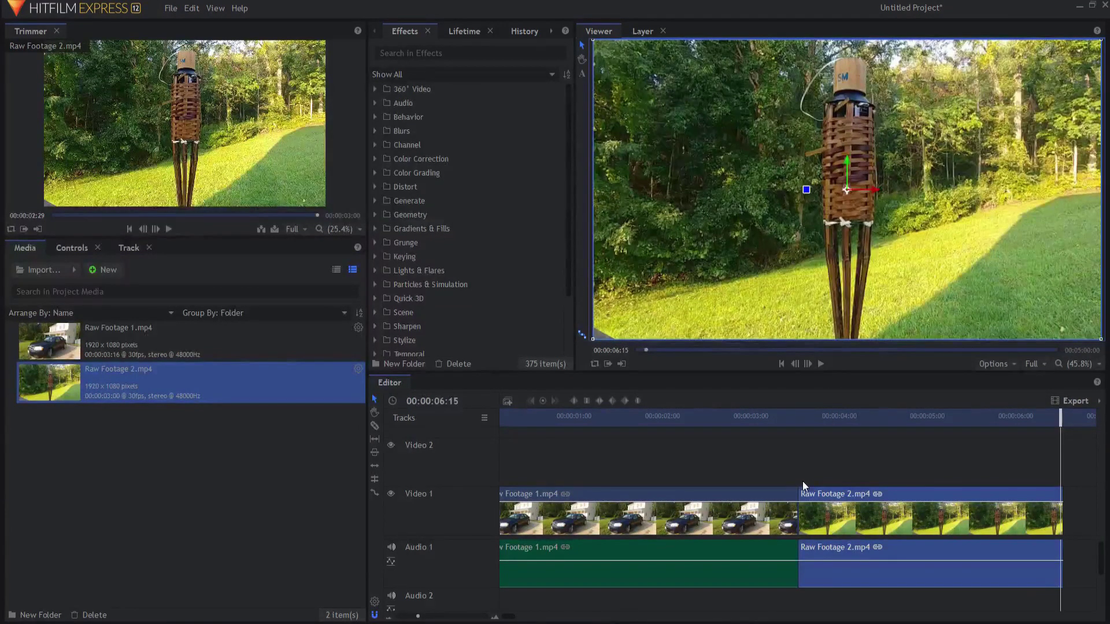
pyautogui.click(795, 363)
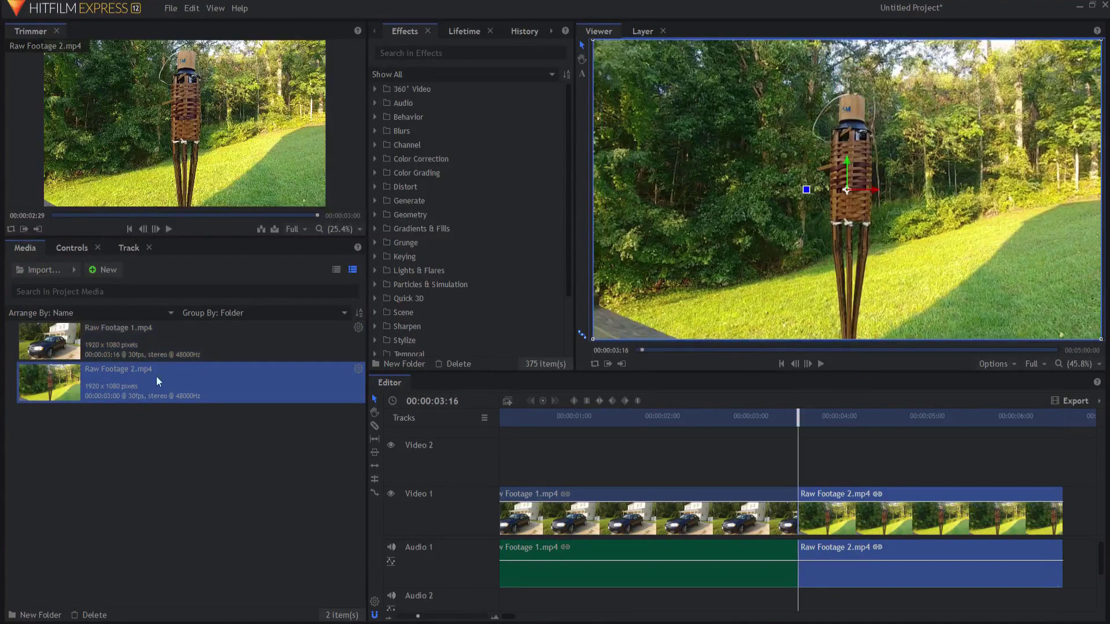
# - Drop another Raw Footage 2.mp4 onto Video 2 and nudge it to end exactly at the cut
pyautogui.click(75, 382)
pyautogui.moveTo(92, 373); pyautogui.dragTo(532, 456)
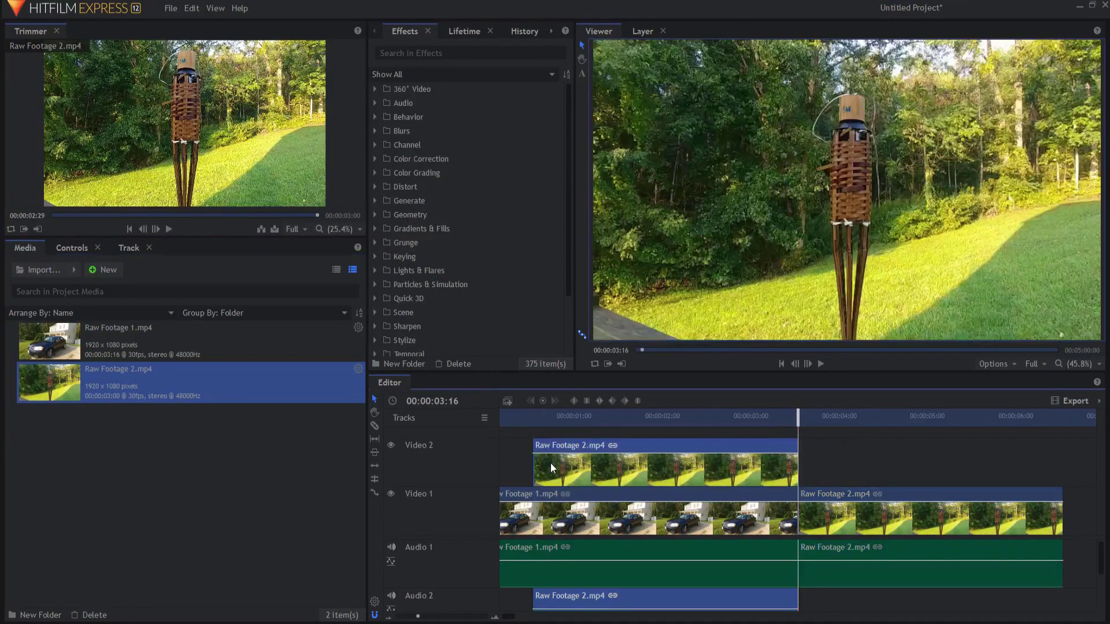
pyautogui.press('Right')
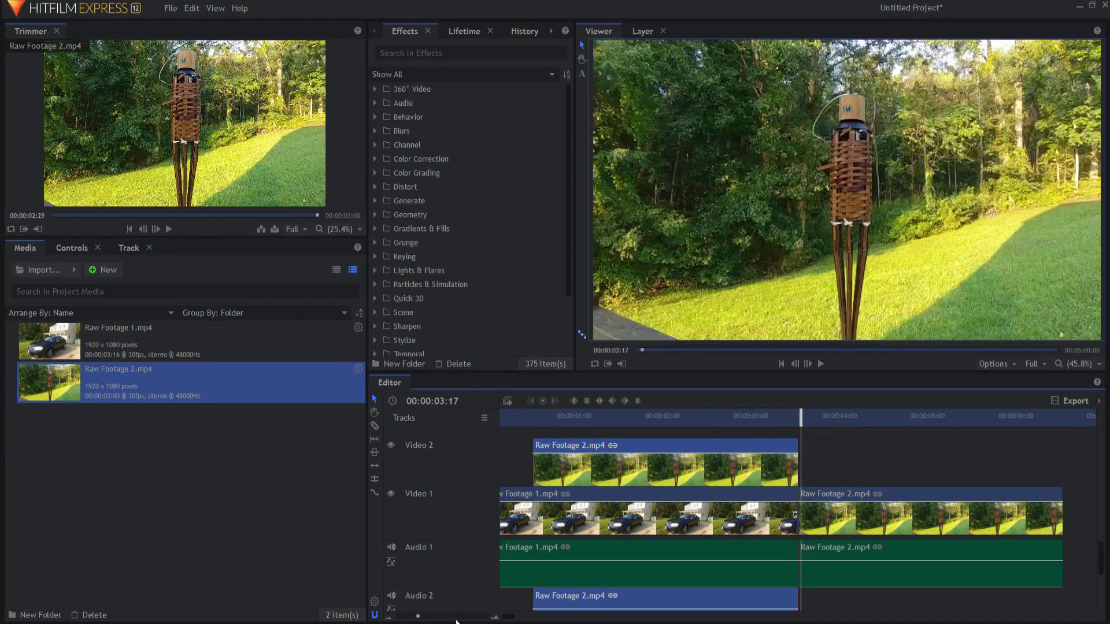
pyautogui.moveTo(419, 617); pyautogui.dragTo(434, 616)
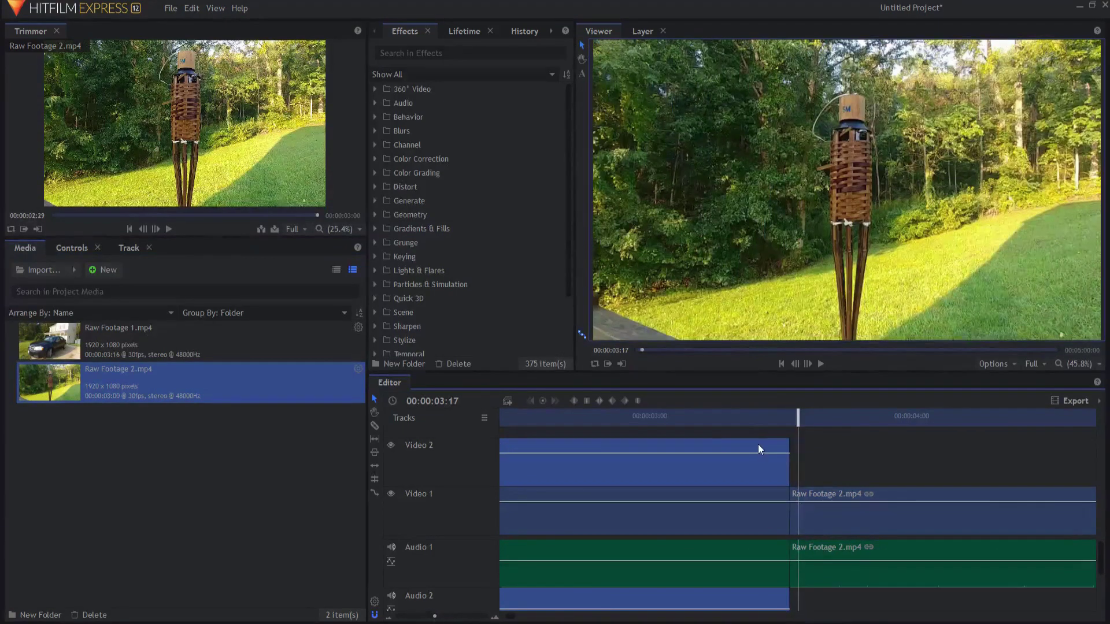
pyautogui.moveTo(758, 444); pyautogui.dragTo(767, 445)
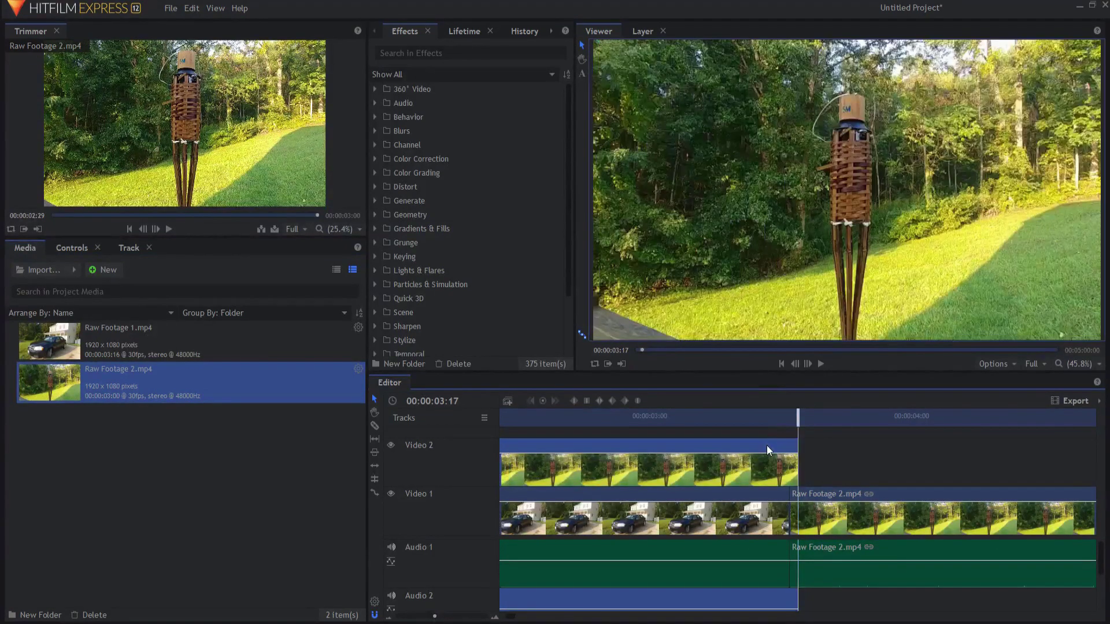
pyautogui.press('Left')
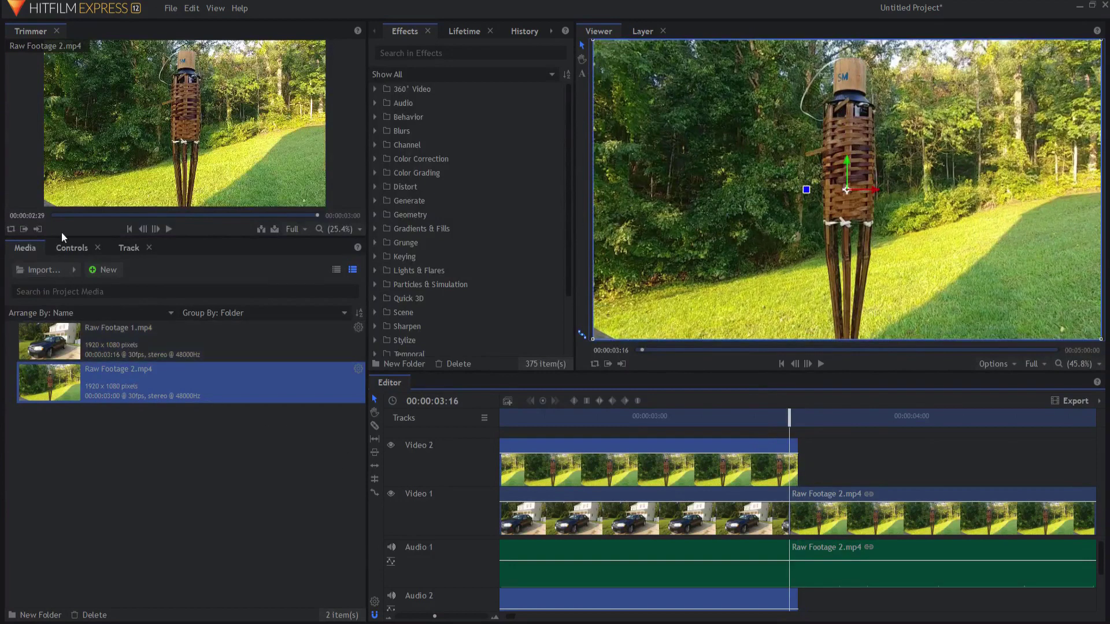
# - Set the Video 2 tiki torch copy's Opacity to 50%
pyautogui.click(71, 248)
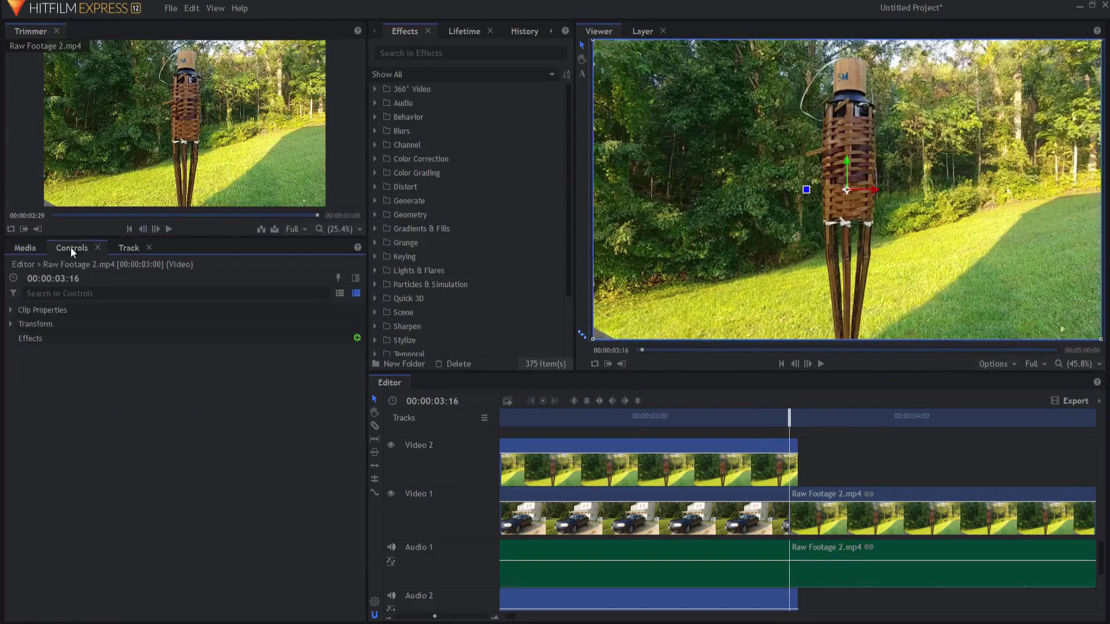
pyautogui.click(14, 326)
pyautogui.click(347, 409)
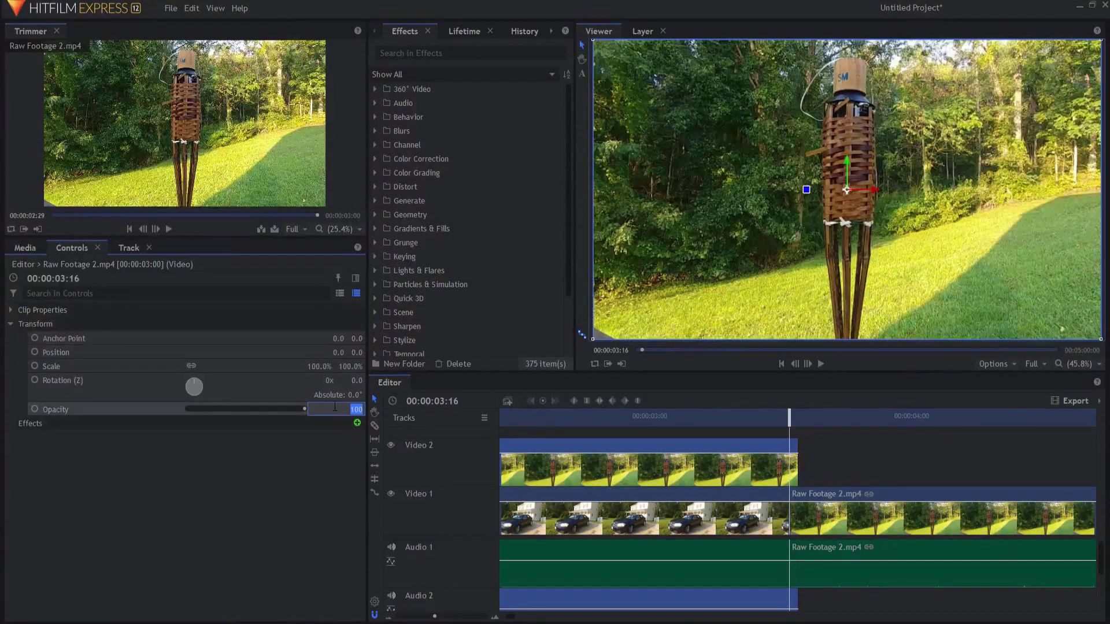
pyautogui.write('50')
pyautogui.press('Return')
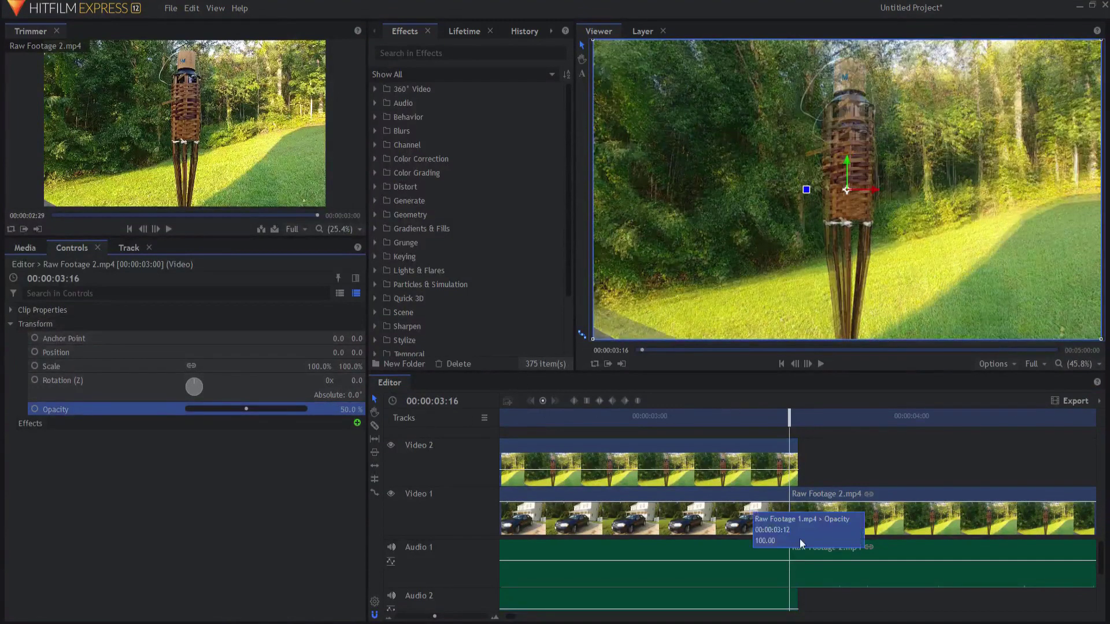
# - Select the Video 1 tiki torch clip and move the playhead to its end
pyautogui.click(865, 494)
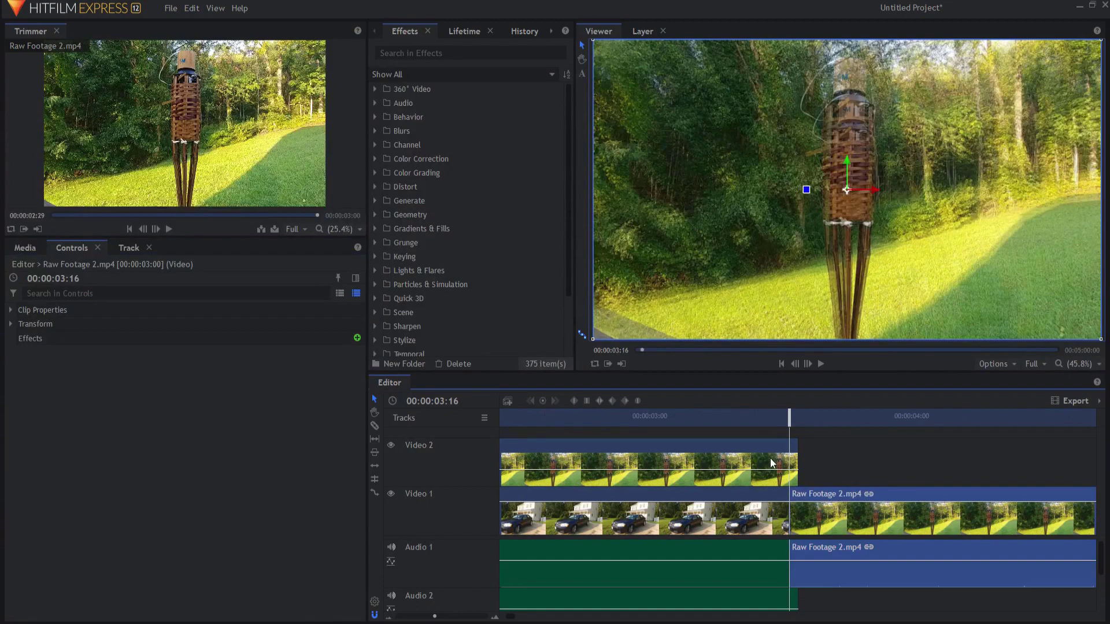
pyautogui.press('Right')
pyautogui.press('Right')
pyautogui.press('Right')
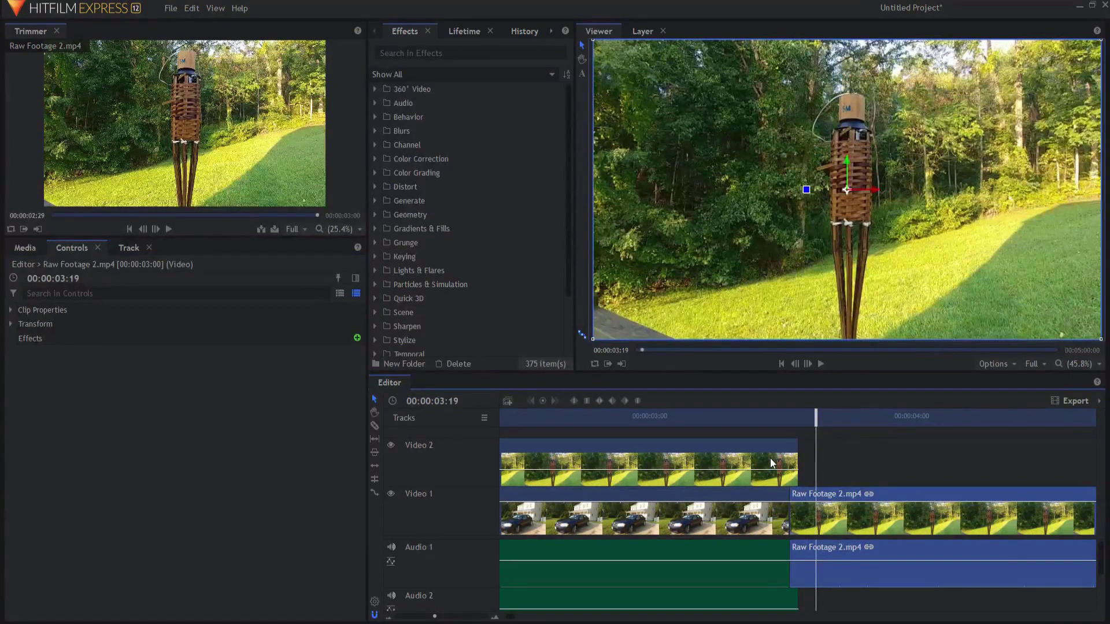
pyautogui.press('End')
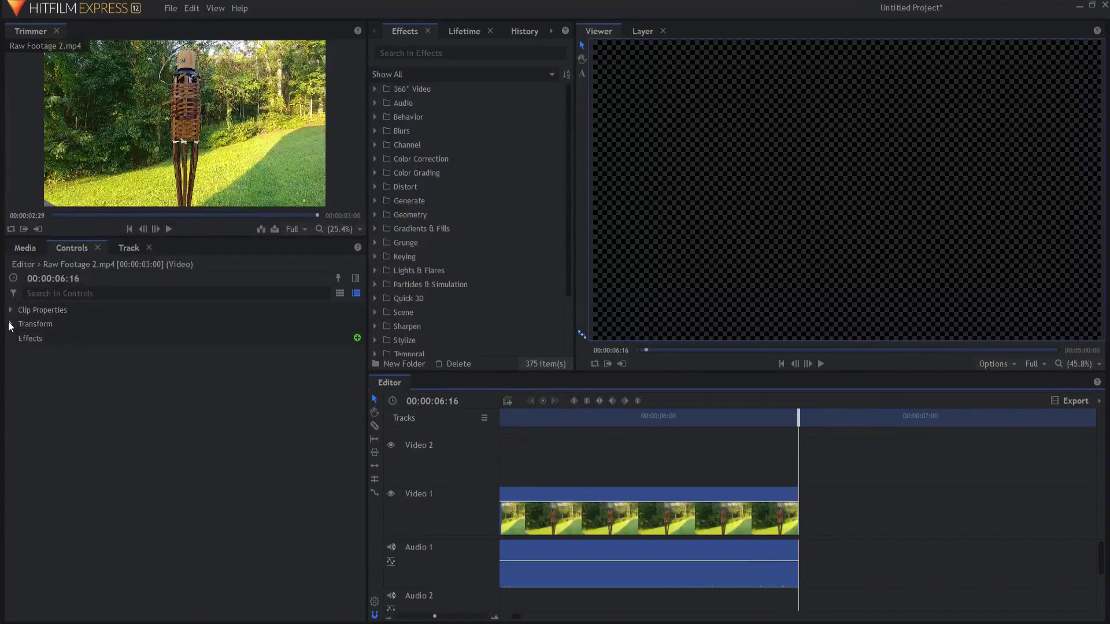
# - Enable Scale and Position keyframes at the end of the main tiki torch clip
pyautogui.click(10, 324)
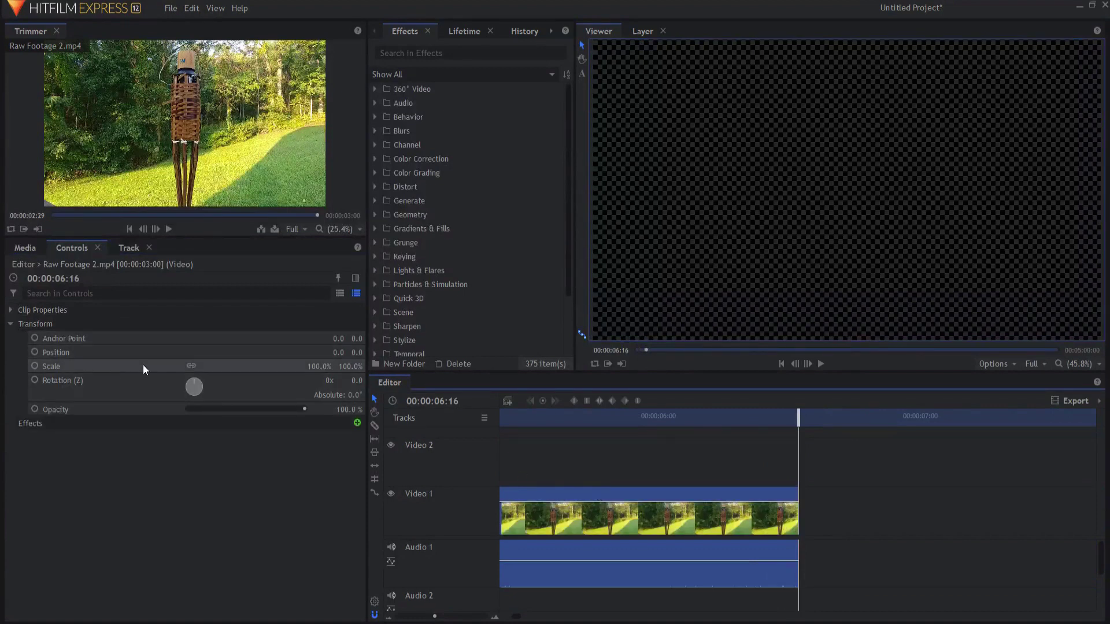
pyautogui.click(34, 365)
pyautogui.click(35, 352)
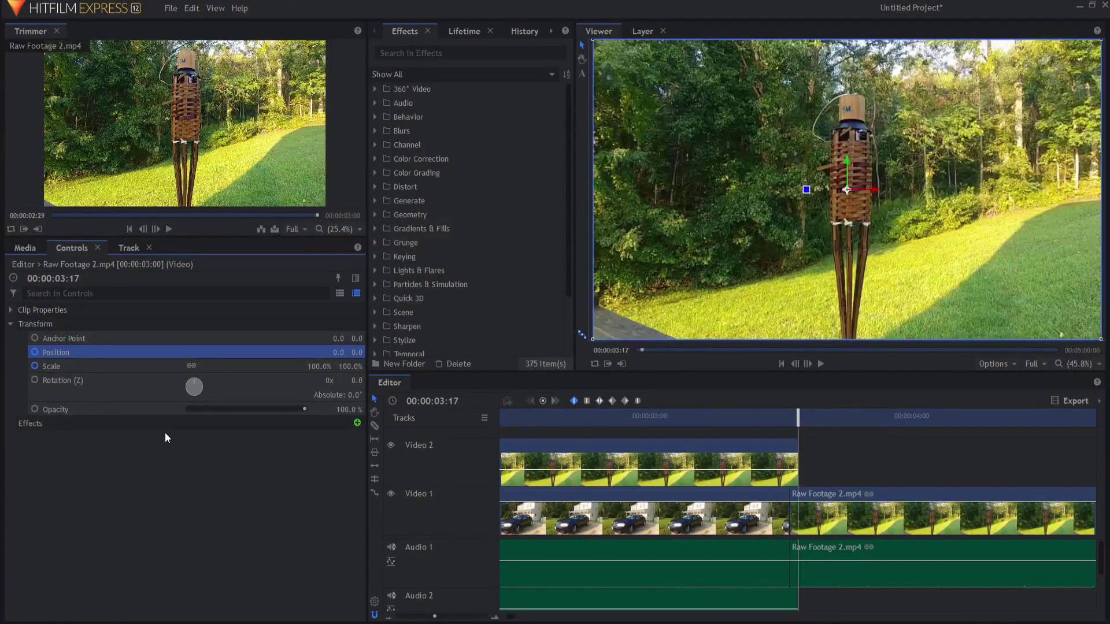
# - On the tiki clip's first frame, scale it to 127% to match the overlay, then delete the overlay
pyautogui.press('Left')
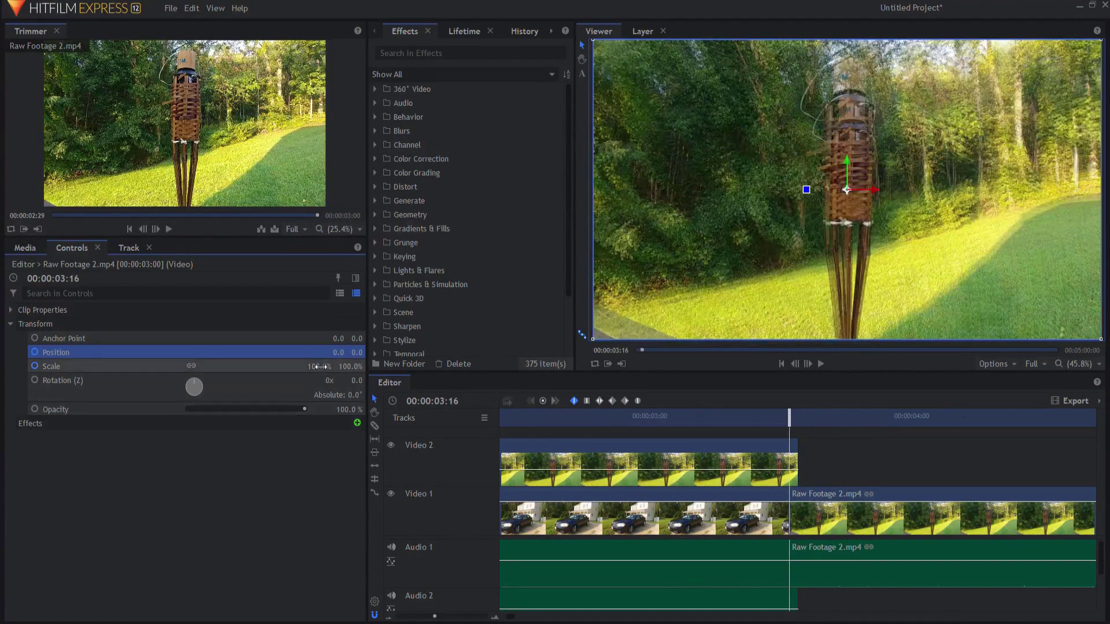
pyautogui.moveTo(319, 366); pyautogui.dragTo(333, 367)
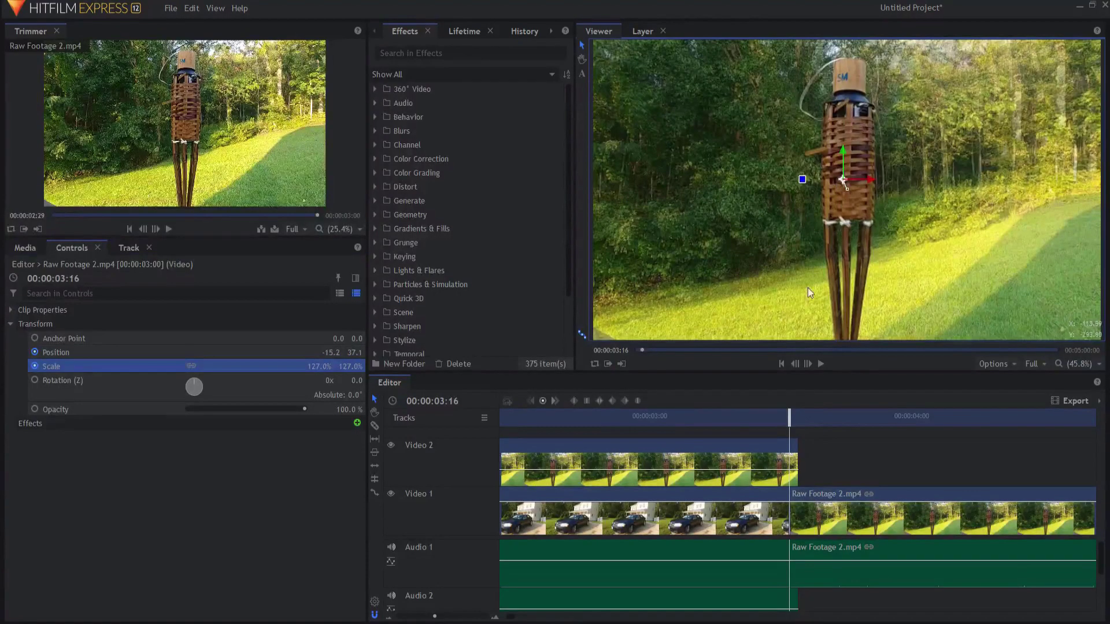
pyautogui.click(709, 446)
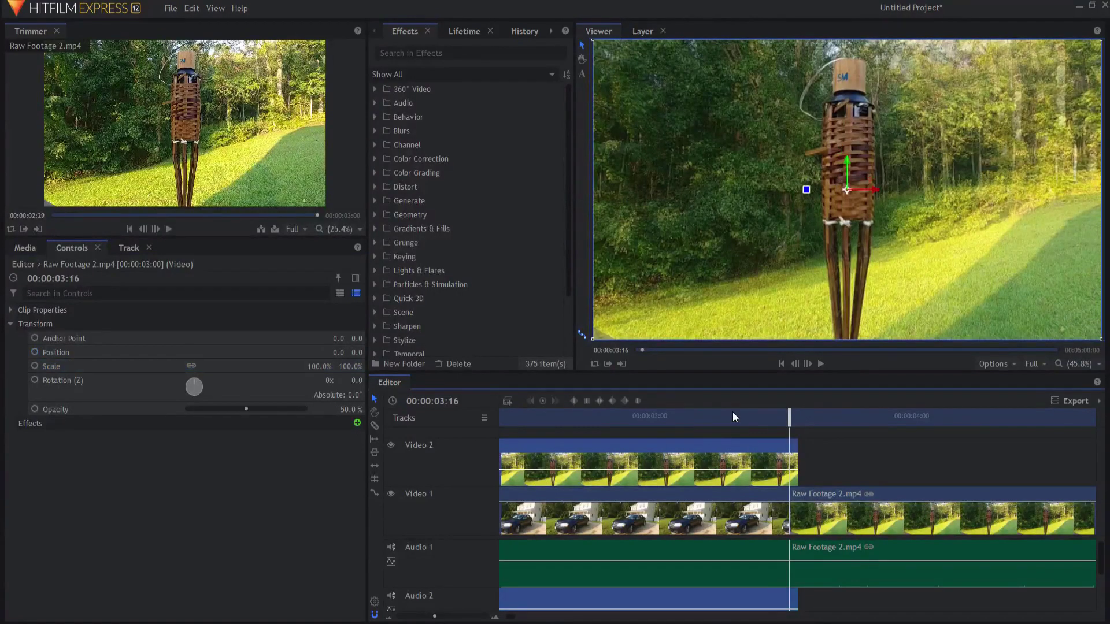
pyautogui.press('Delete')
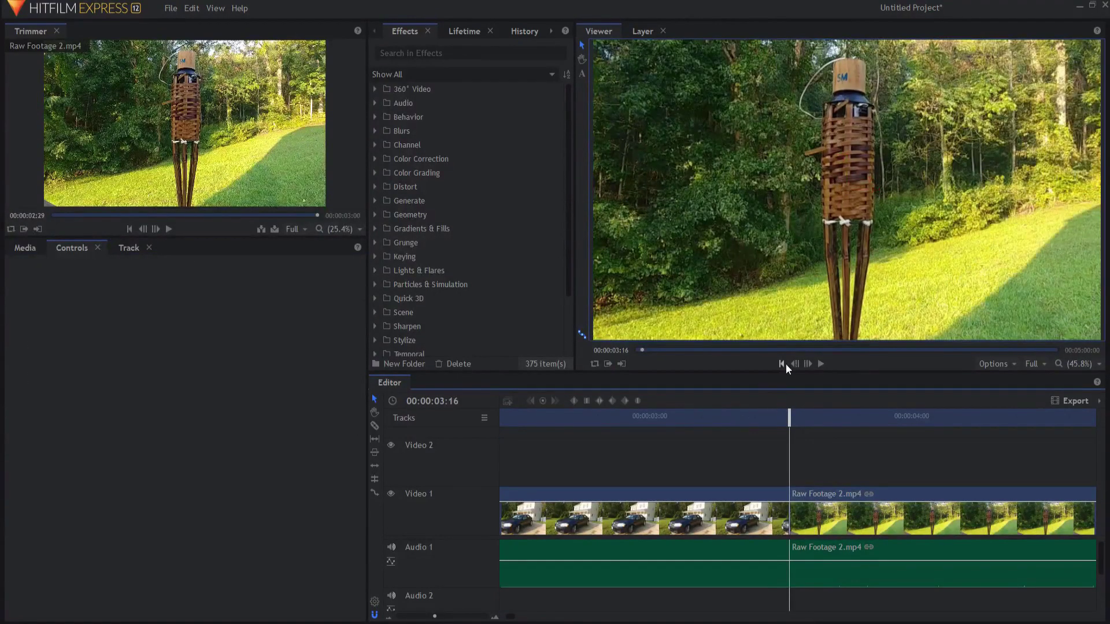
# - Step back one frame before the cut and play the zoom across it, then stop
pyautogui.click(794, 363)
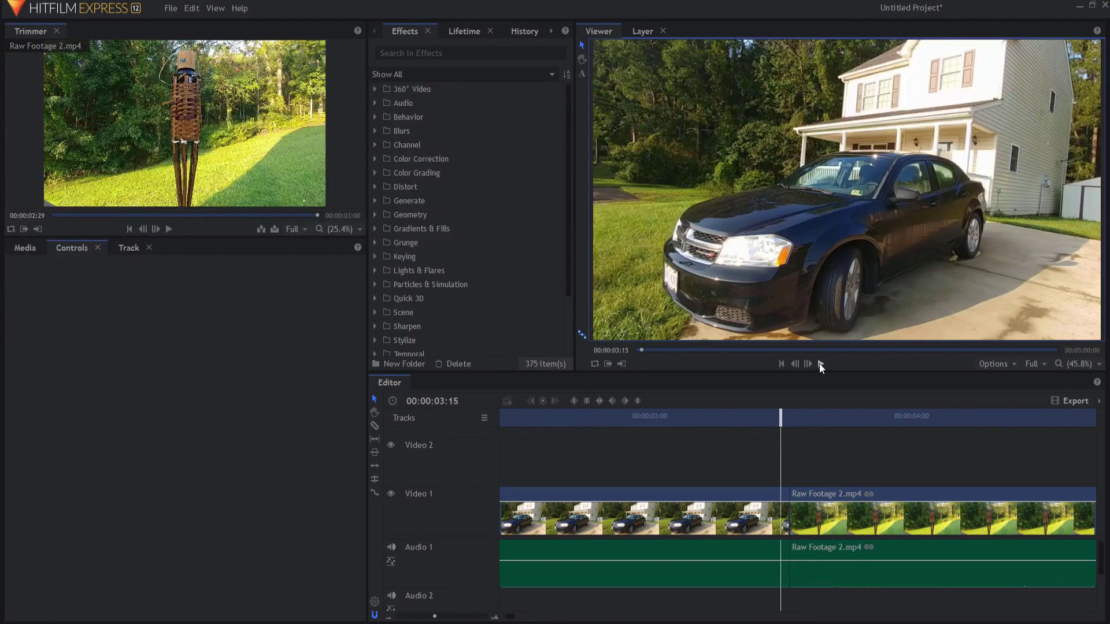
pyautogui.click(820, 363)
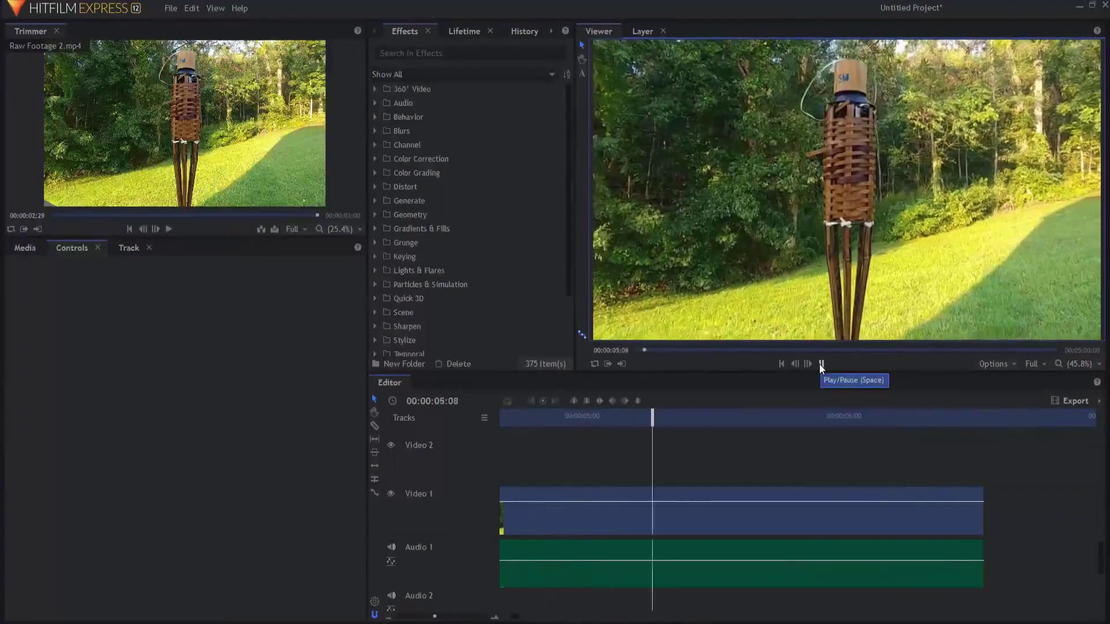
pyautogui.click(819, 364)
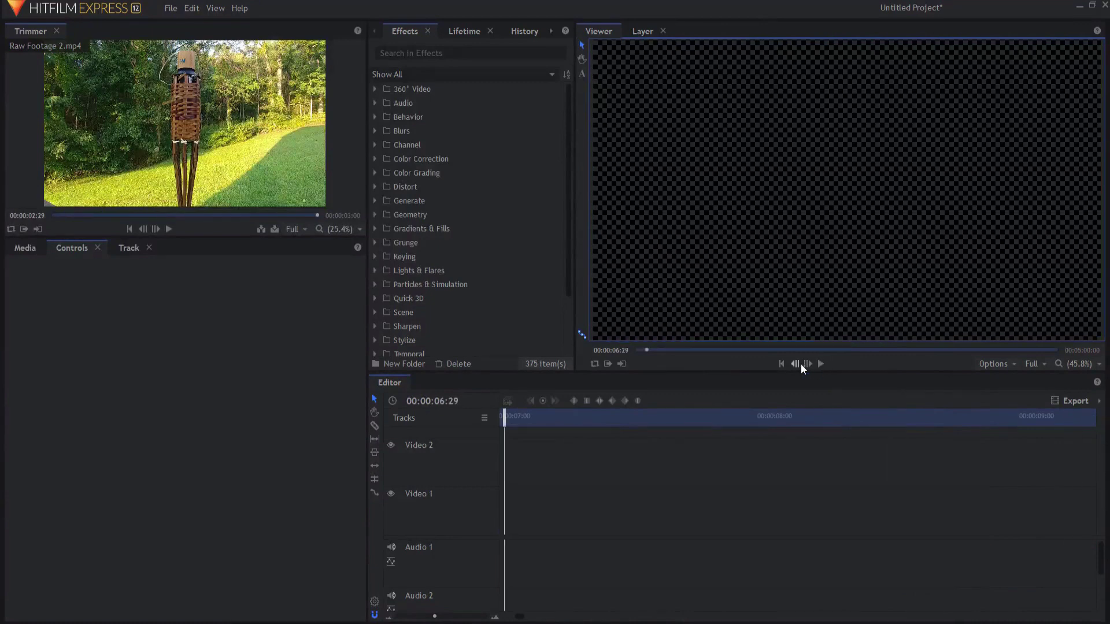
# - Zoom the timeline out to show both clips and play the full edit from the start
pyautogui.click(780, 364)
pyautogui.moveTo(434, 616); pyautogui.dragTo(411, 616)
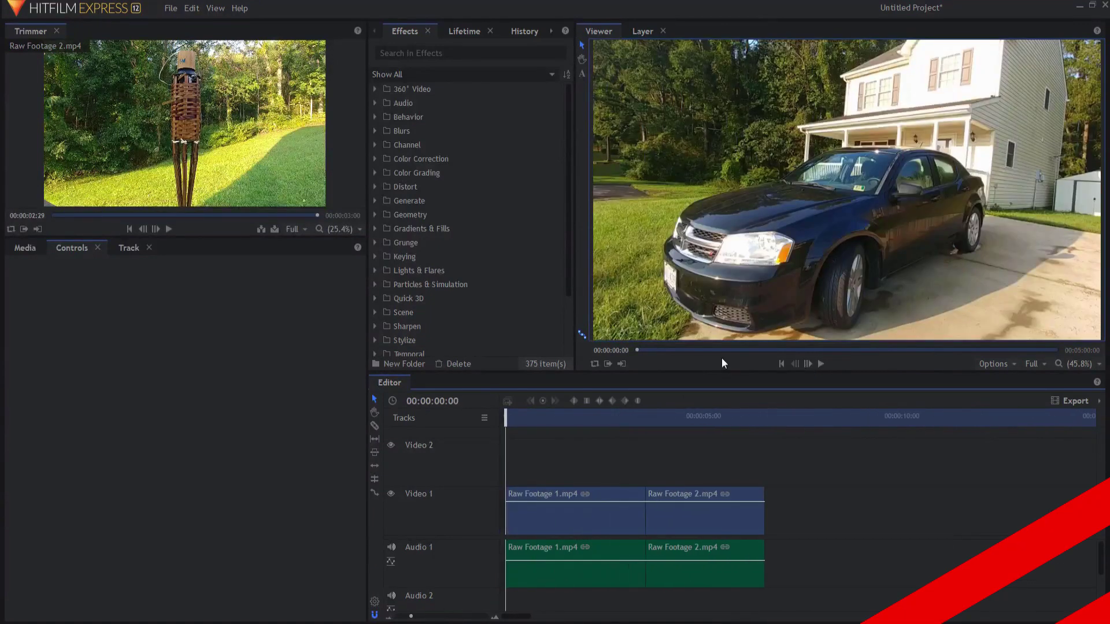
pyautogui.click(820, 364)
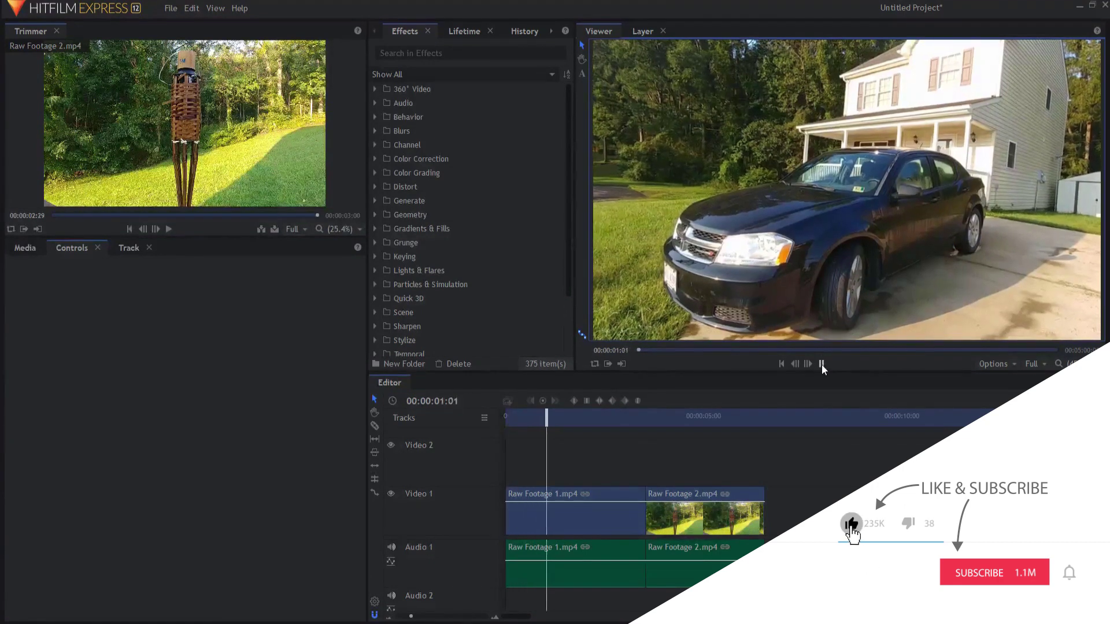